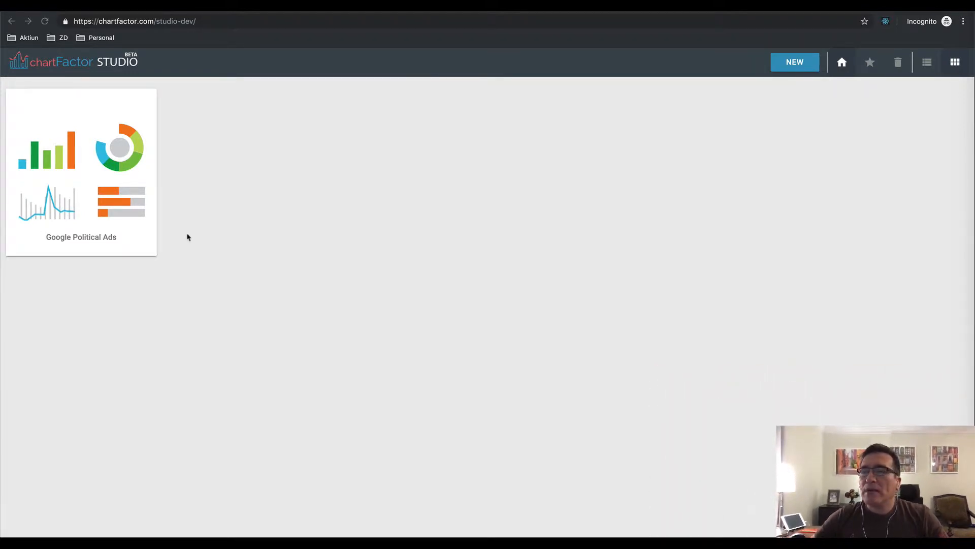
# Open the Google Political Ads dashboard and add a widget from the ES Local source ads_campaign_targeting.
pyautogui.click(117, 210)
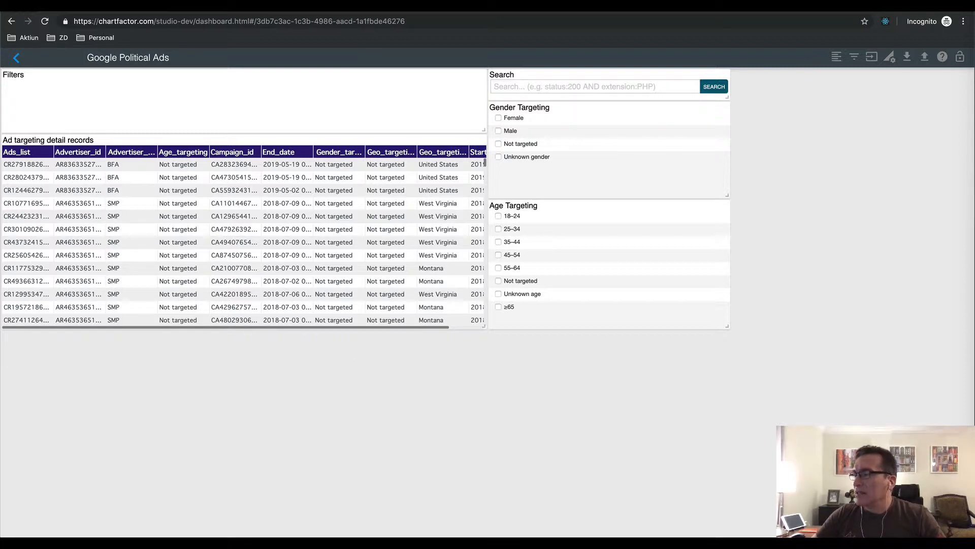
pyautogui.moveTo(974, 265)
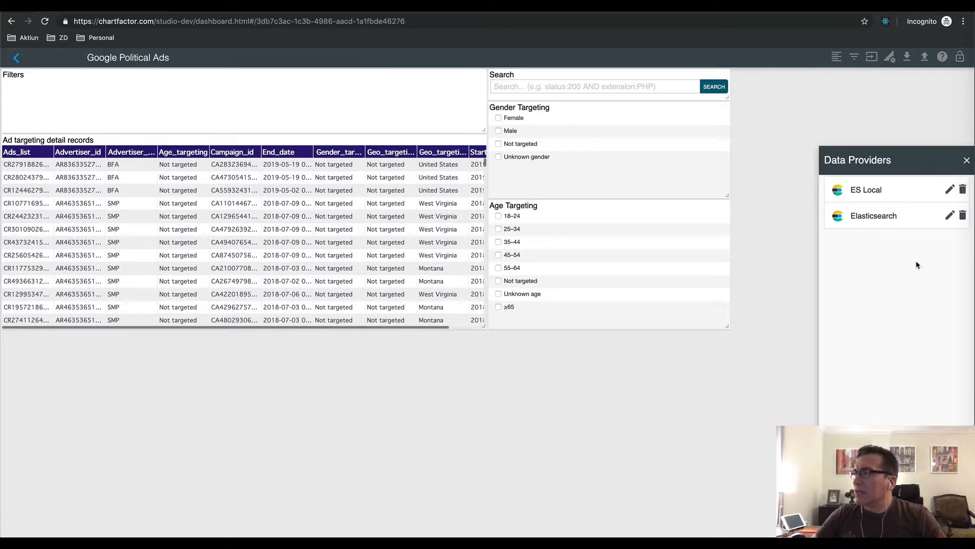
pyautogui.click(887, 196)
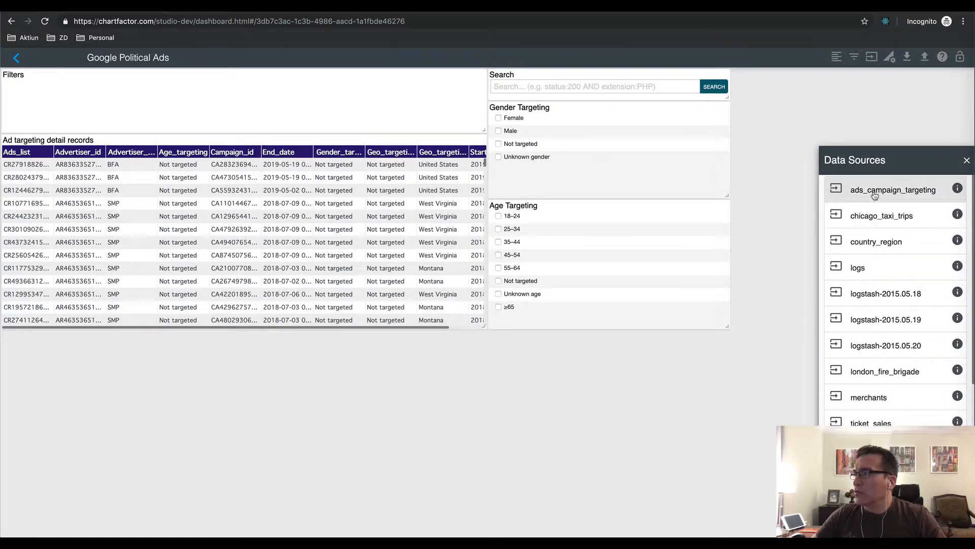
pyautogui.click(869, 189)
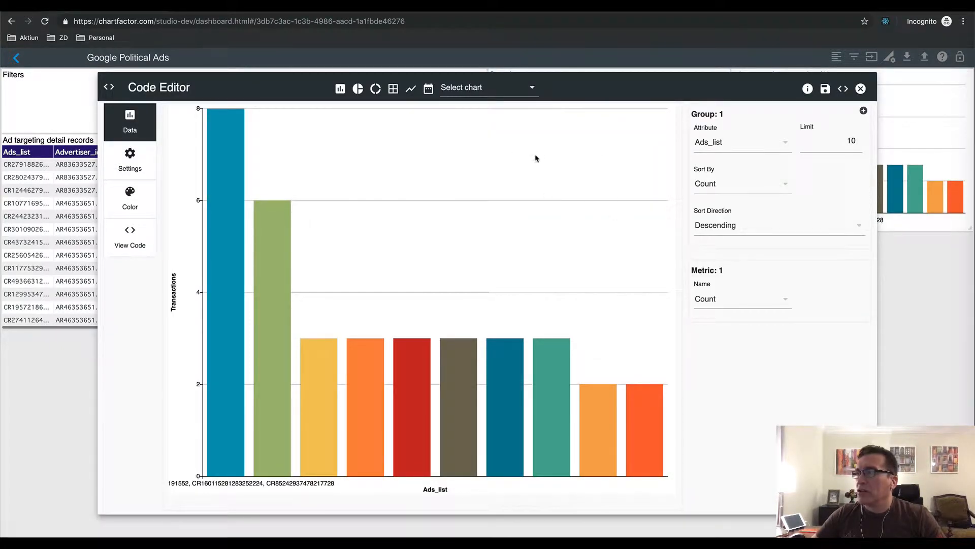
# Preview the widget as a pie chart and a donut, ending with the Tree Map chart type.
pyautogui.click(358, 89)
pyautogui.click(375, 90)
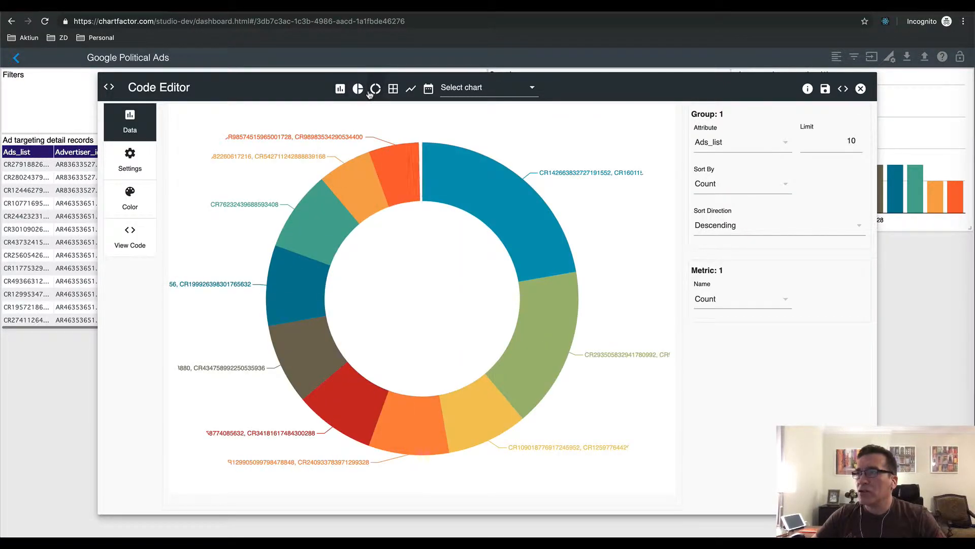
pyautogui.click(479, 93)
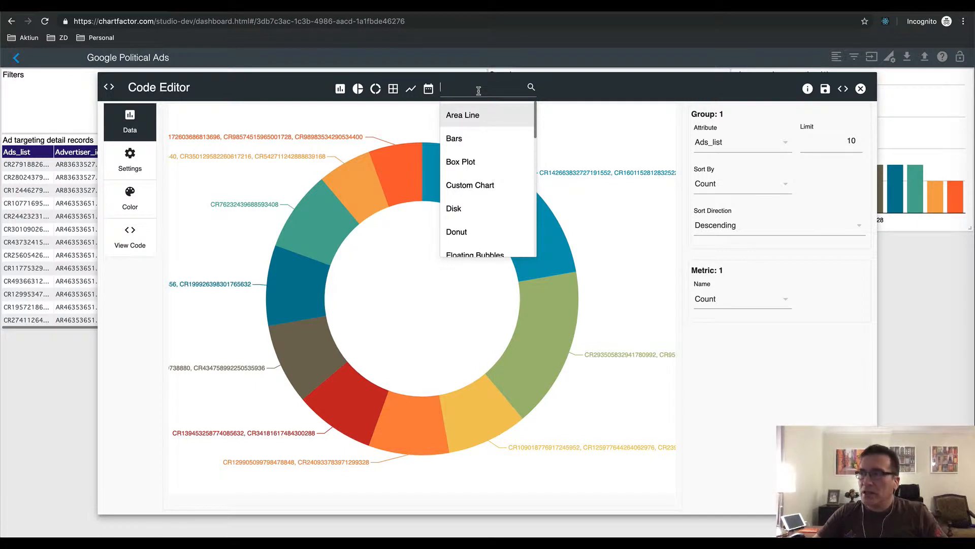
pyautogui.scroll(-8, 488, 160)
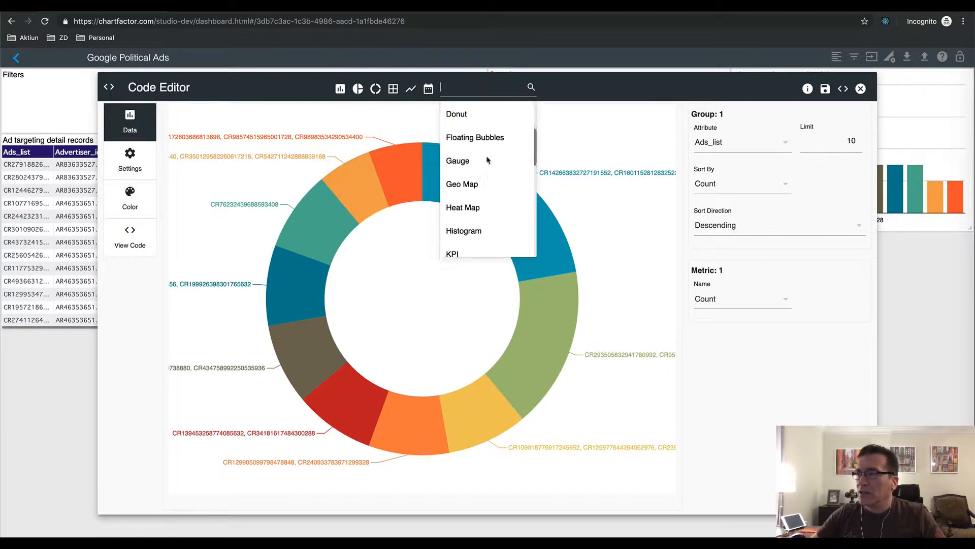
pyautogui.scroll(-3, 488, 160)
pyautogui.scroll(10, 488, 160)
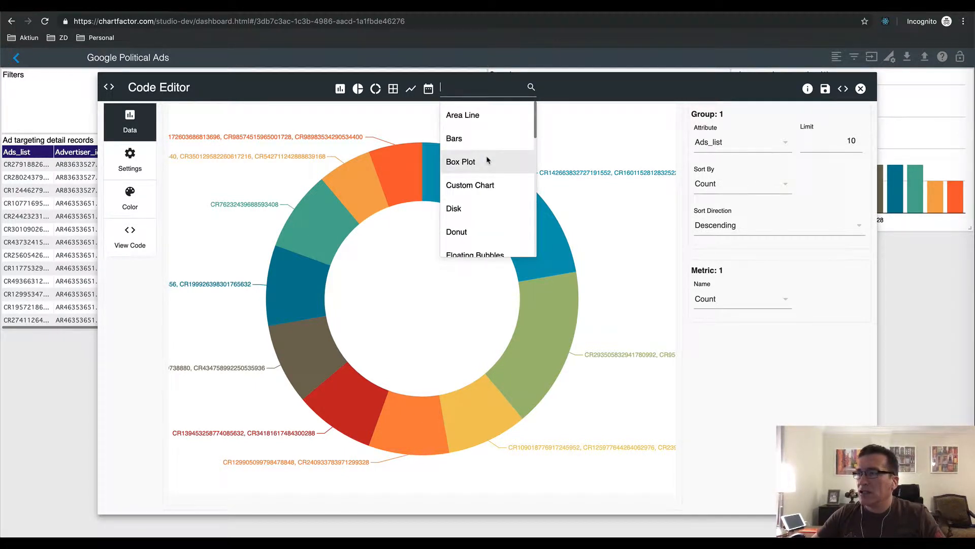
pyautogui.write('tre')
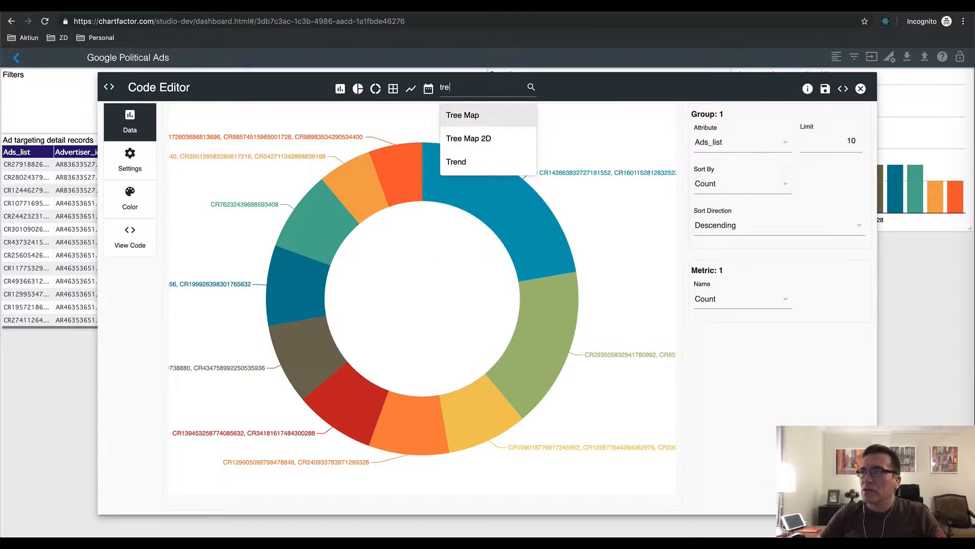
pyautogui.click(483, 120)
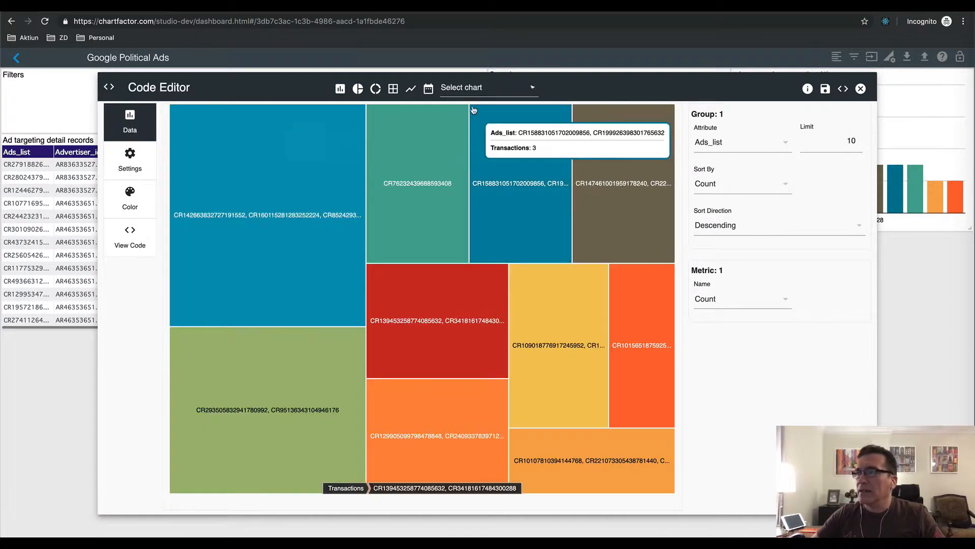
# Try the Tree Map 2D chart type and return the widget to a bar chart.
pyautogui.click(475, 87)
pyautogui.write('2d')
pyautogui.click(472, 124)
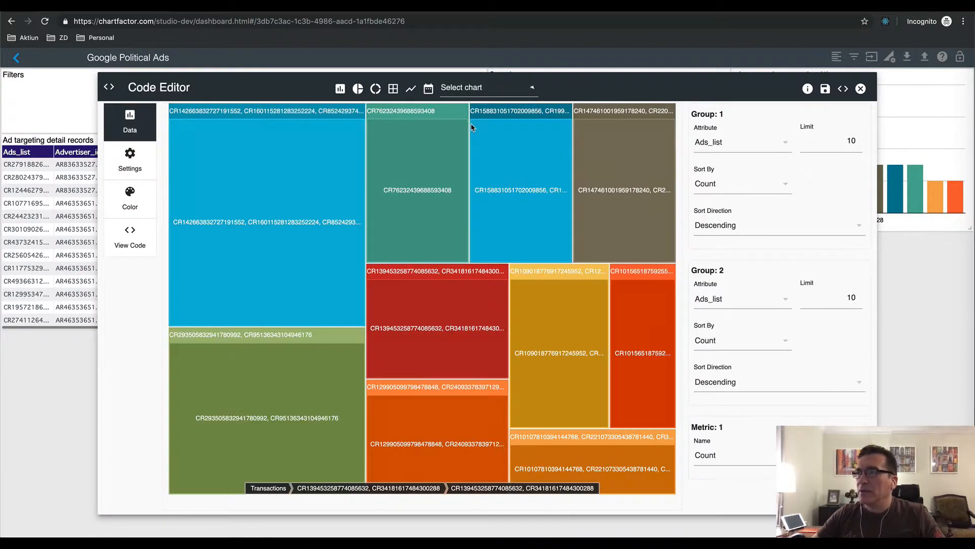
pyautogui.click(340, 89)
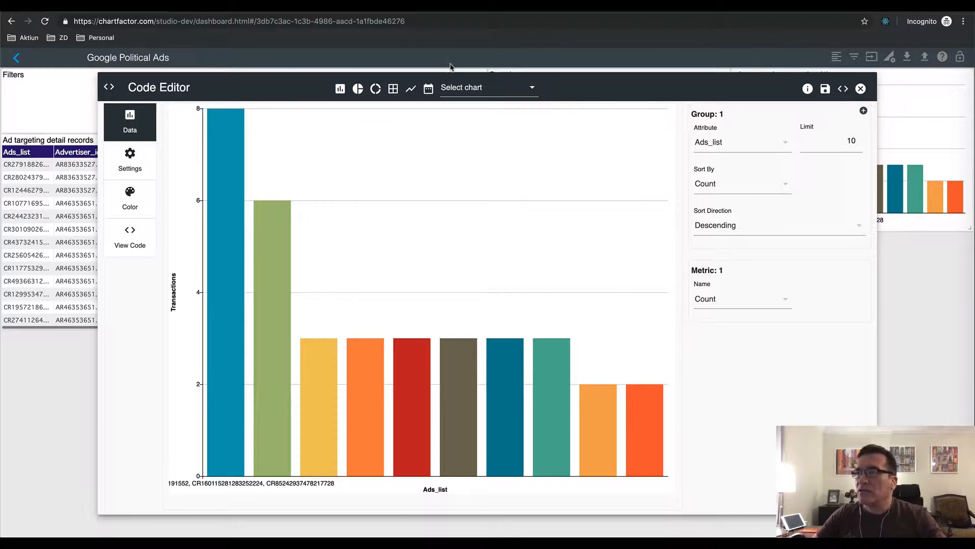
# Preview the source as a raw data table and switch back to the bar chart.
pyautogui.click(394, 90)
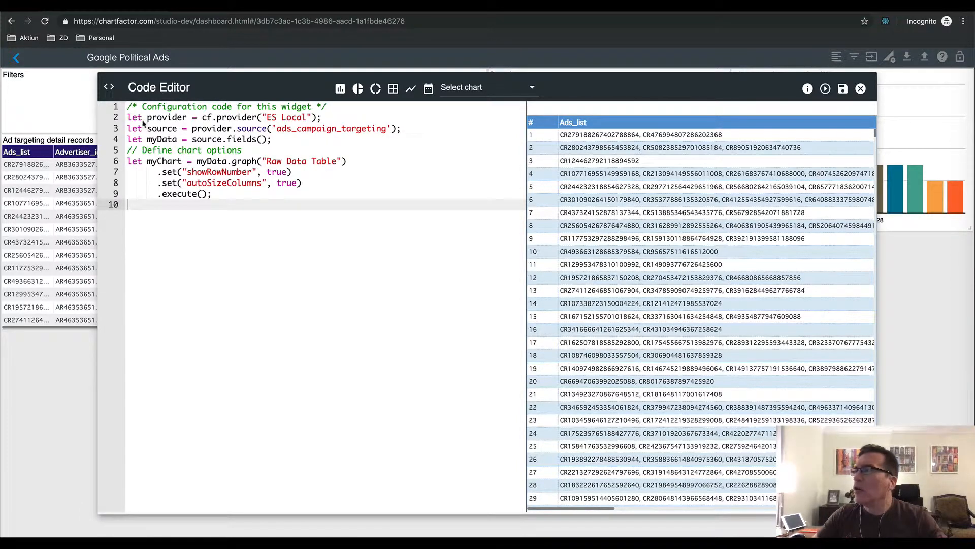
pyautogui.click(337, 89)
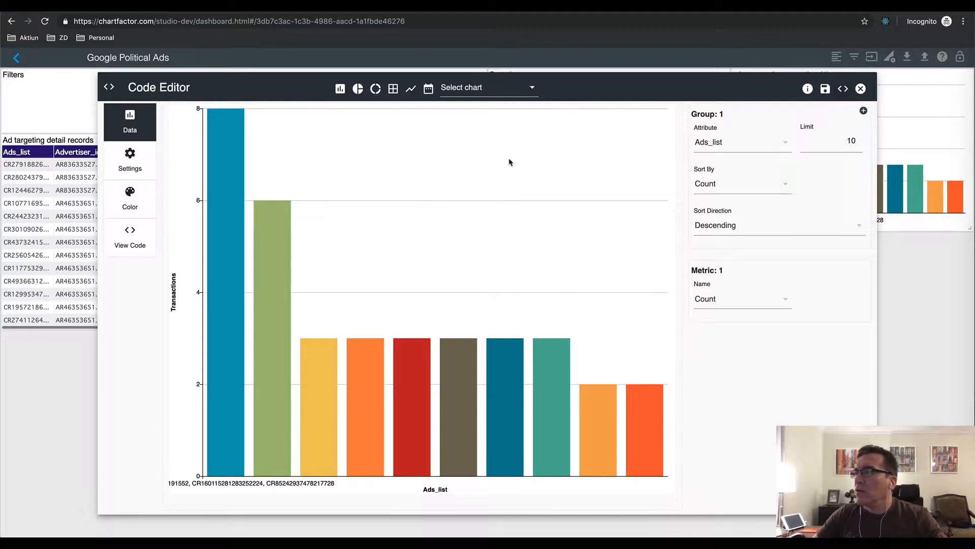
# Group the bar chart by Advertiser_name with a limit of 14.
pyautogui.click(767, 150)
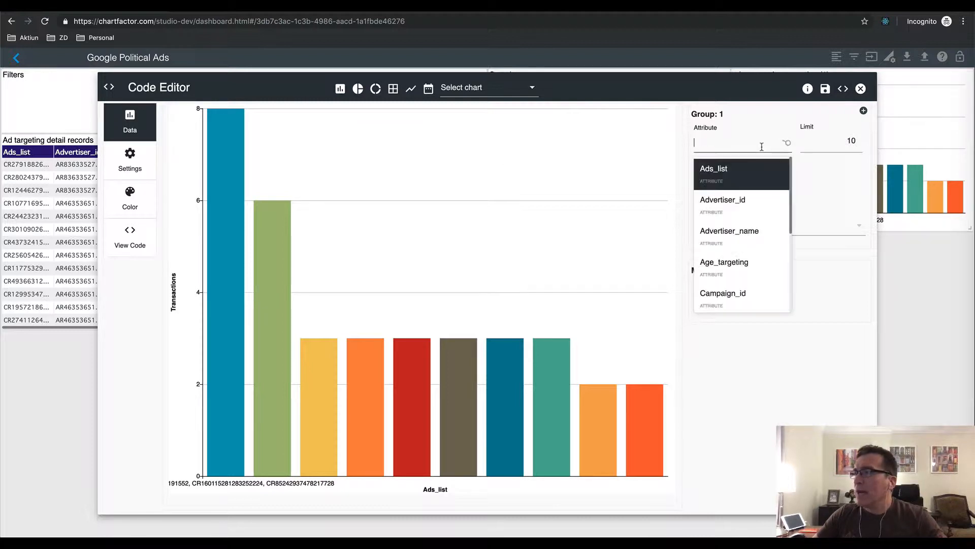
pyautogui.click(750, 237)
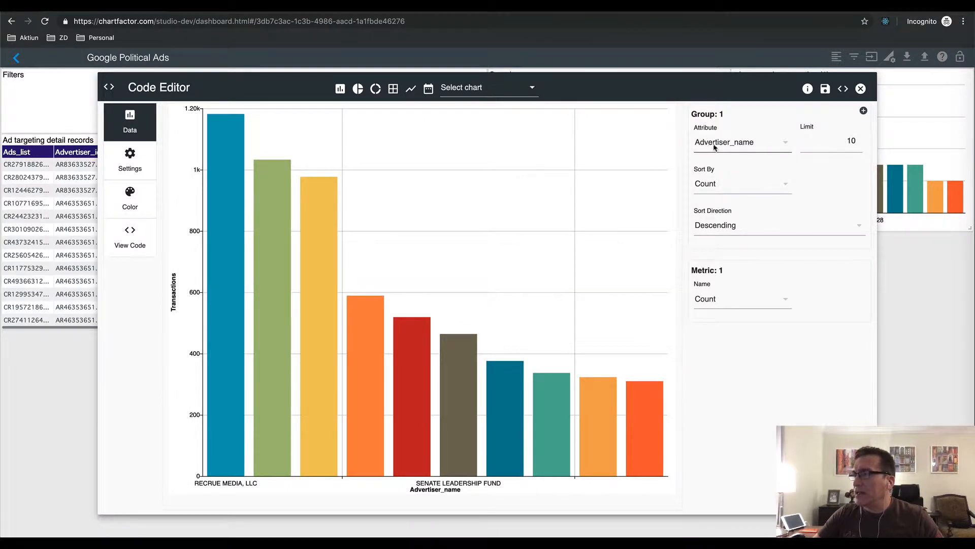
pyautogui.click(860, 141)
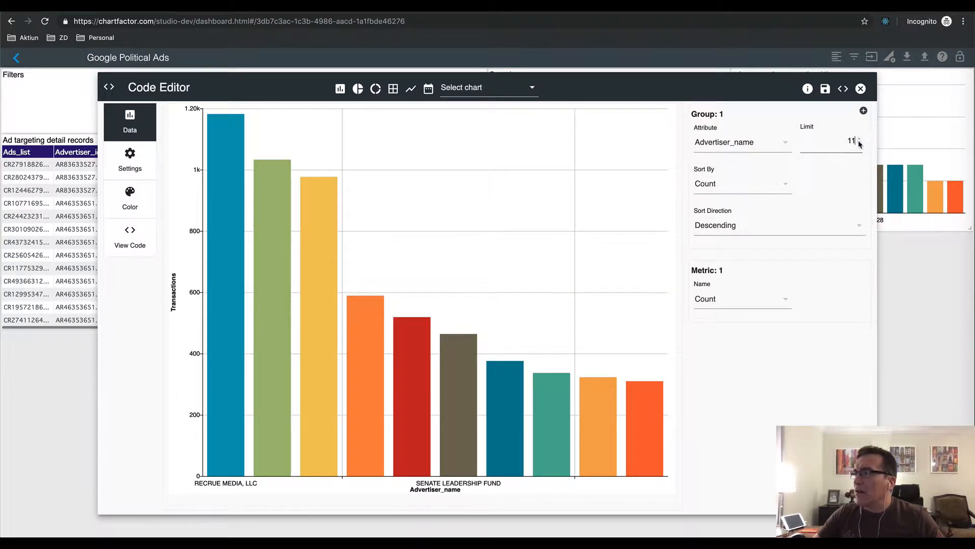
pyautogui.click(860, 140)
pyautogui.click(860, 141)
pyautogui.click(860, 140)
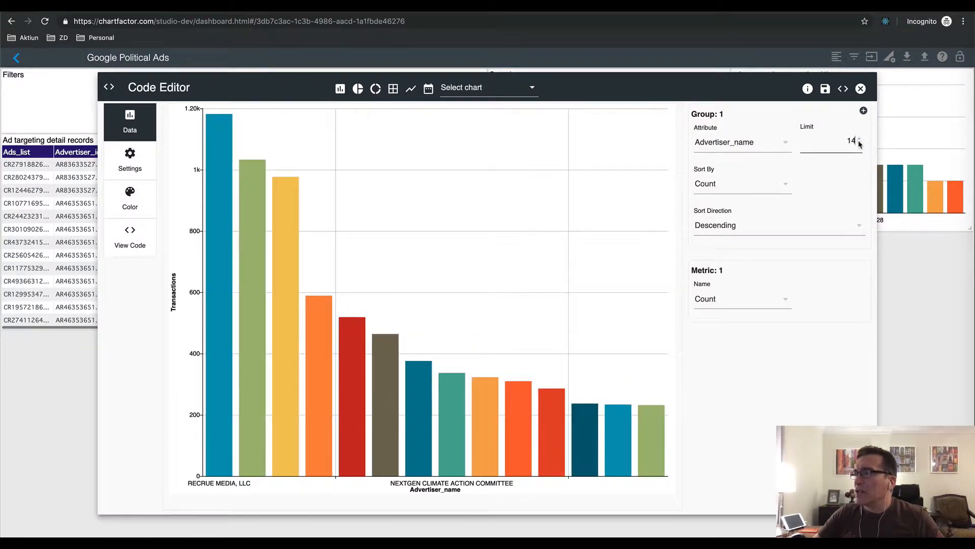
# Set the bar chart's metric to Campaign_id.
pyautogui.click(741, 301)
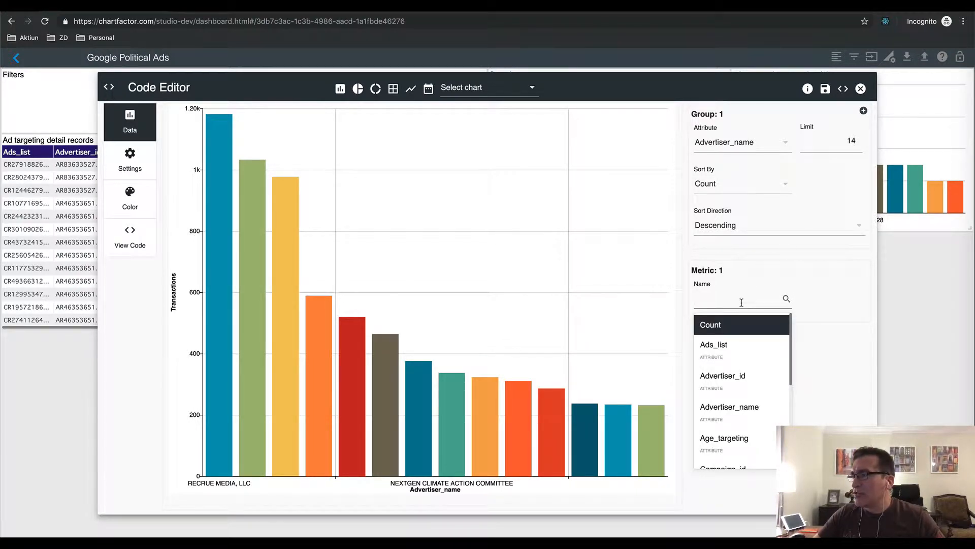
pyautogui.write('ca')
pyautogui.click(742, 330)
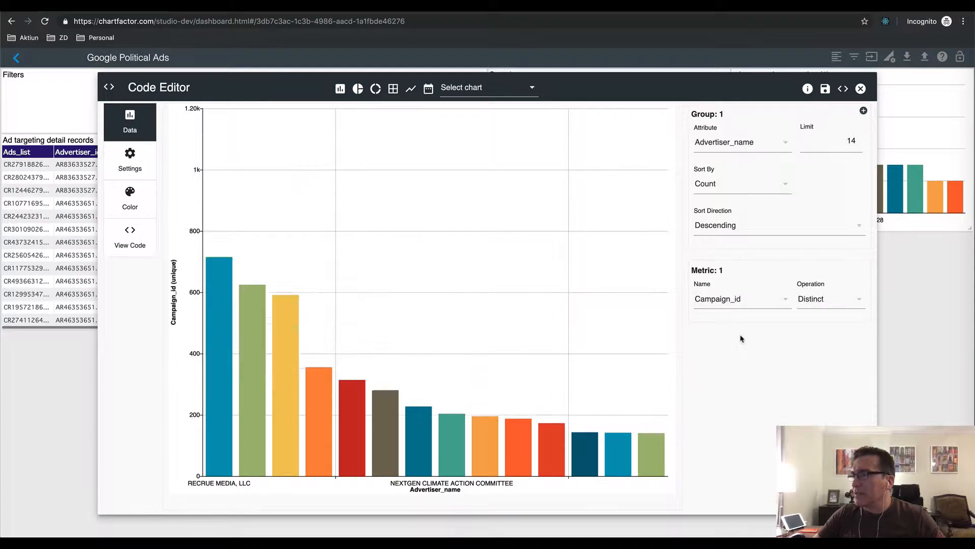
pyautogui.moveTo(261, 265)
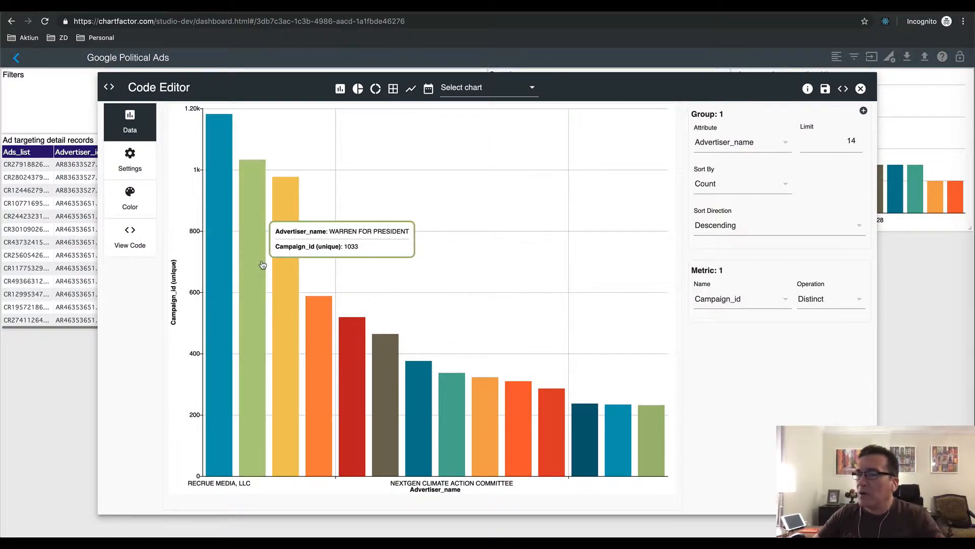
pyautogui.moveTo(223, 297)
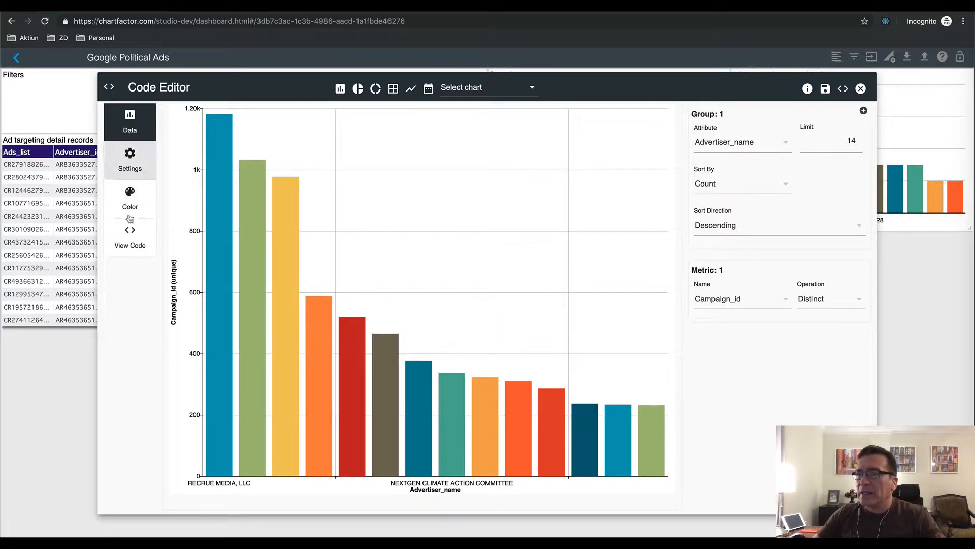
# Examine the widget's generated code, focusing on the group's limit value.
pyautogui.click(131, 238)
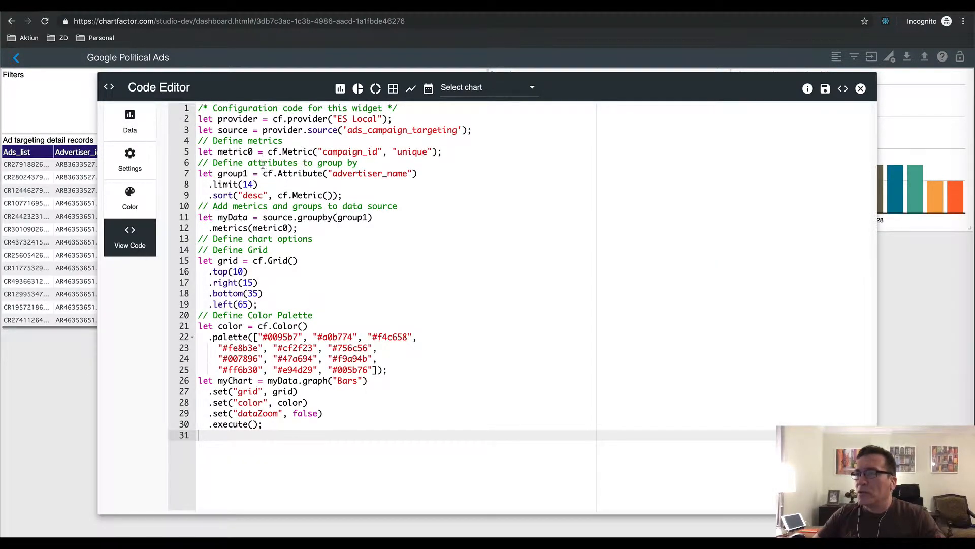
pyautogui.doubleClick(245, 185)
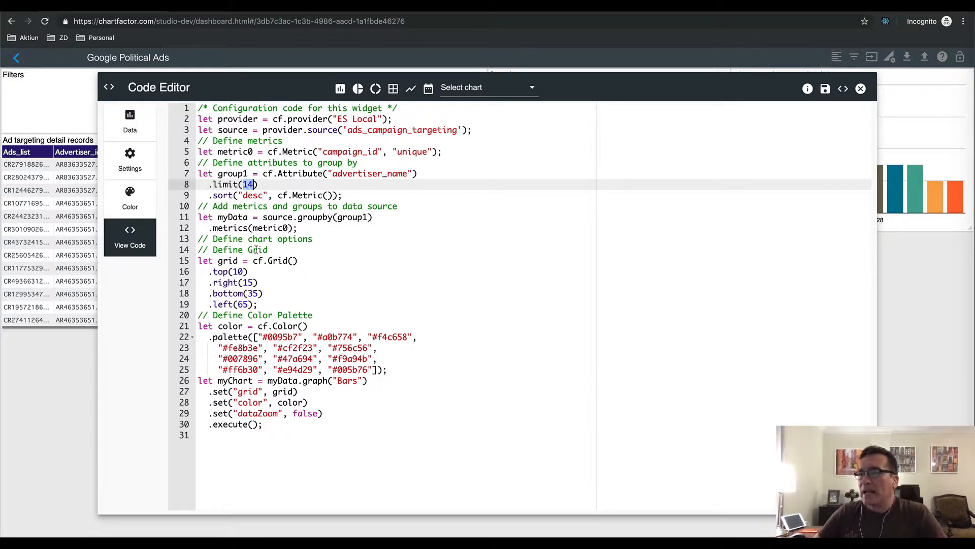
# Return to the data options and set the Advertiser_name group's limit to 9.
pyautogui.click(130, 122)
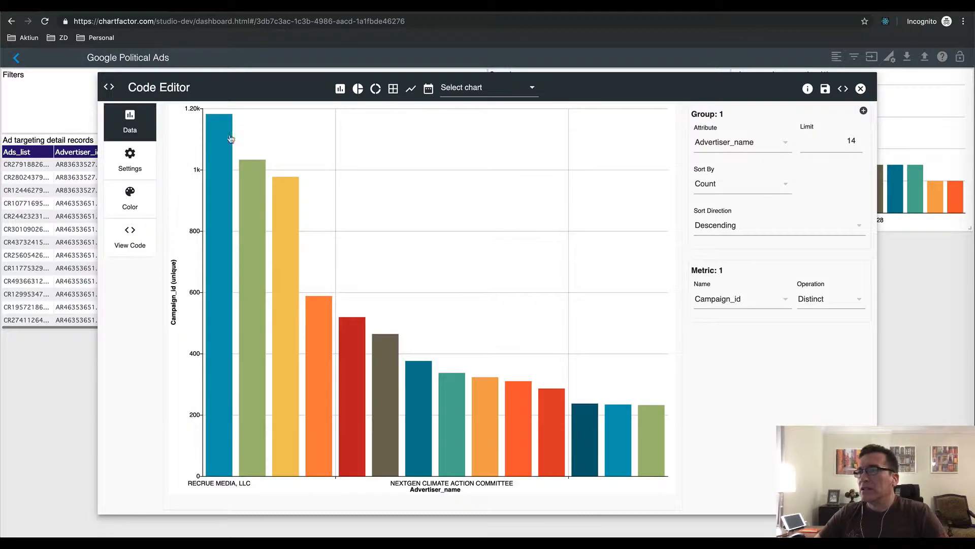
pyautogui.click(860, 143)
pyautogui.click(860, 143)
pyautogui.click(859, 143)
pyautogui.click(860, 143)
pyautogui.click(859, 142)
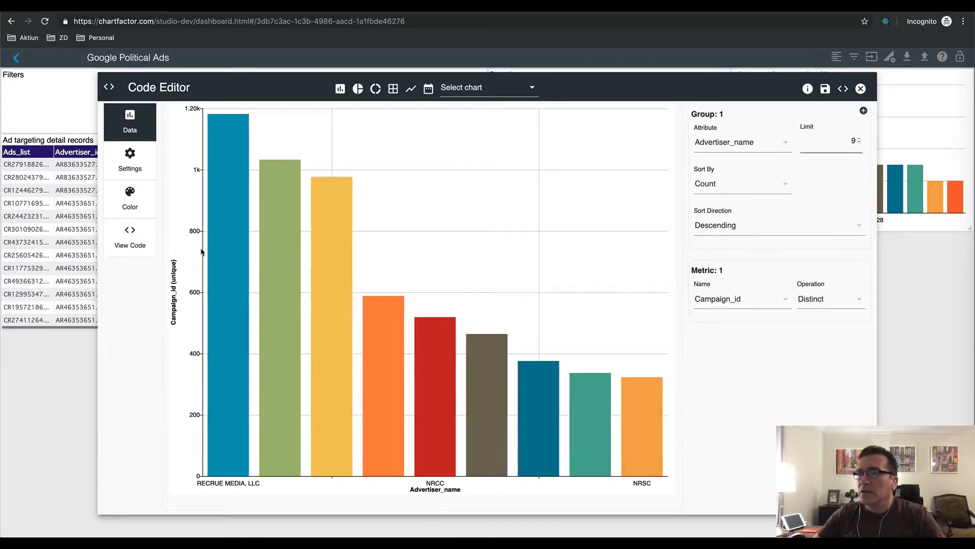
# Check the limit line in the generated code and return to the chart's data options.
pyautogui.click(131, 237)
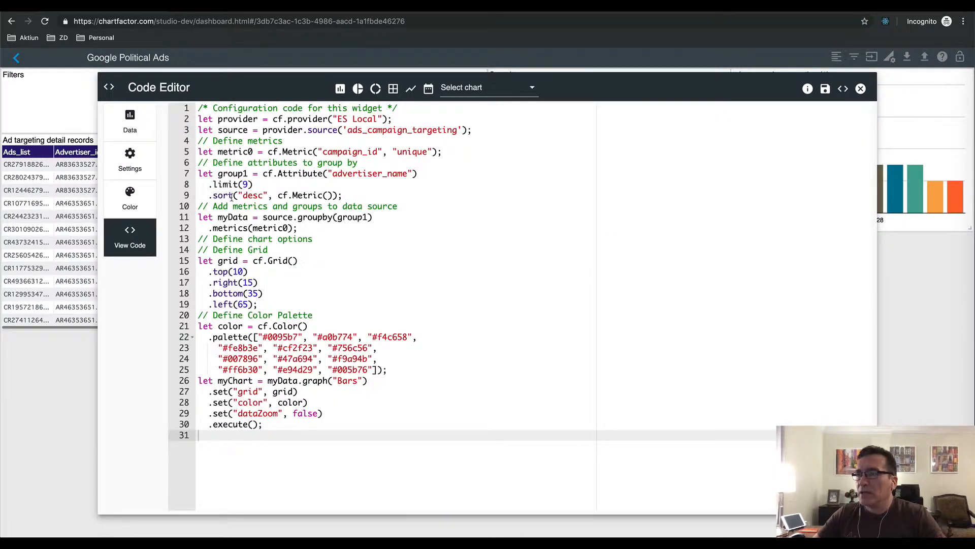
pyautogui.click(242, 185)
pyautogui.click(133, 124)
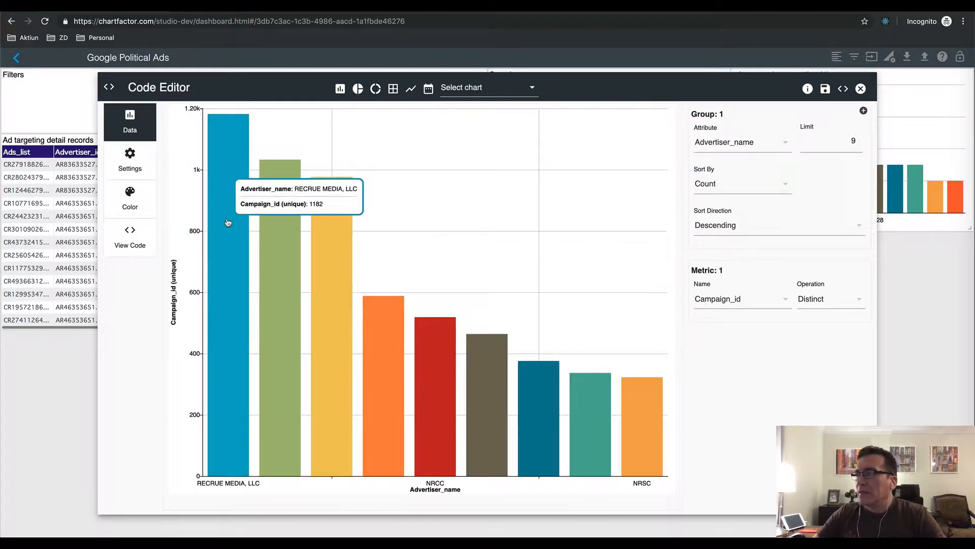
# Set the bar chart's orientation to horizontal with the labels placed outside the bars.
pyautogui.click(140, 171)
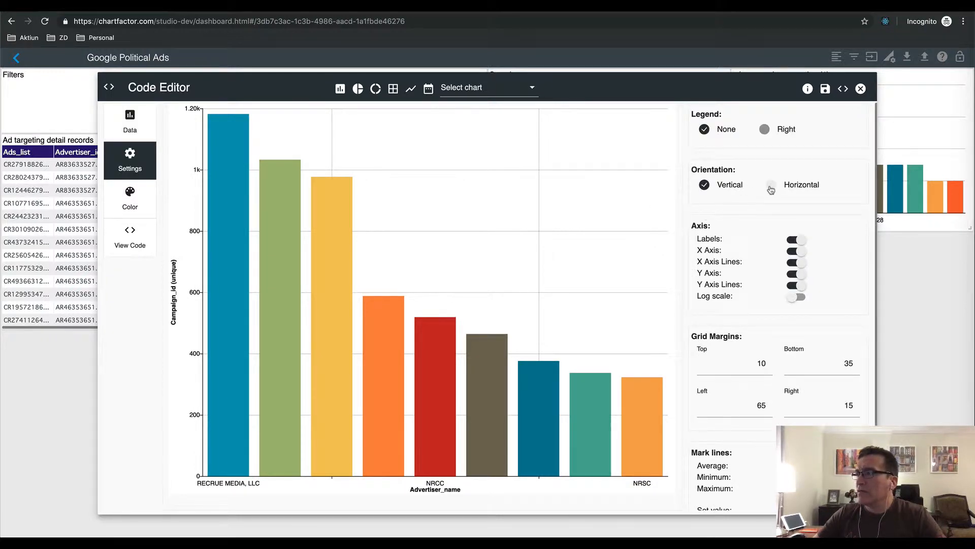
pyautogui.click(773, 185)
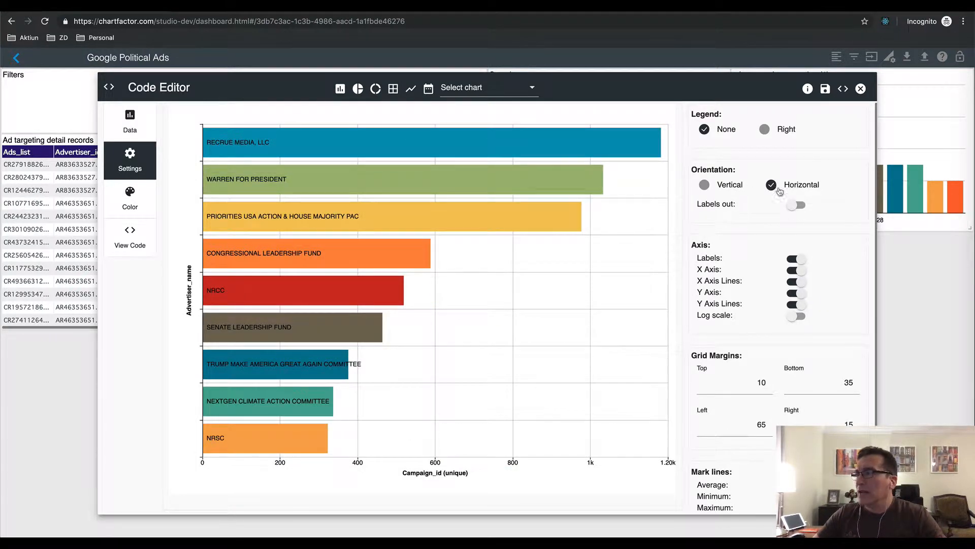
pyautogui.click(798, 206)
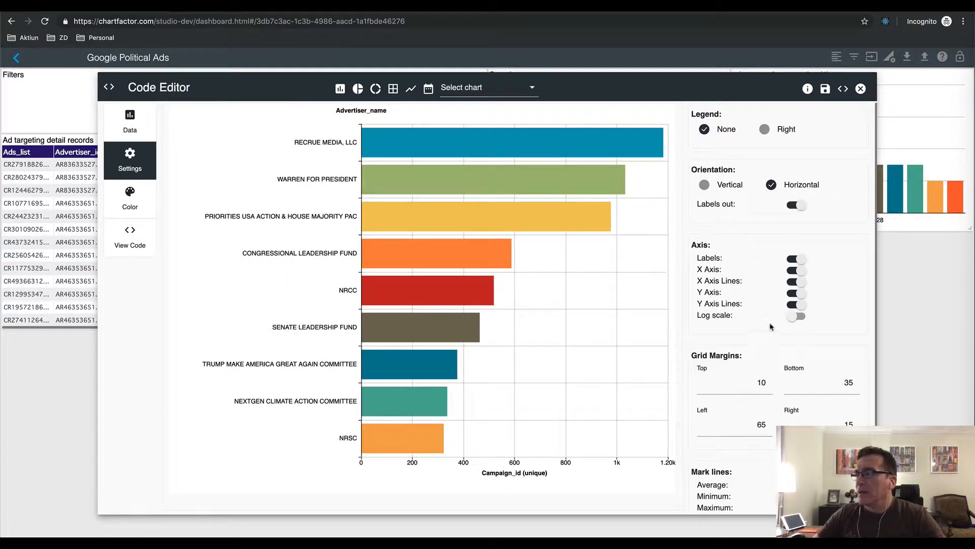
# Try the average mark line on the bar chart and turn it off again.
pyautogui.scroll(-3, 758, 335)
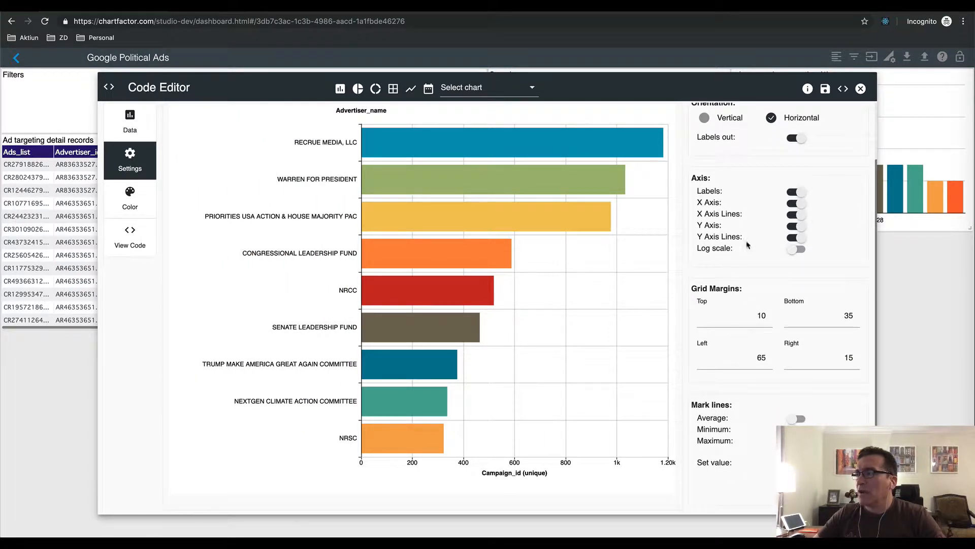
pyautogui.scroll(-1, 743, 305)
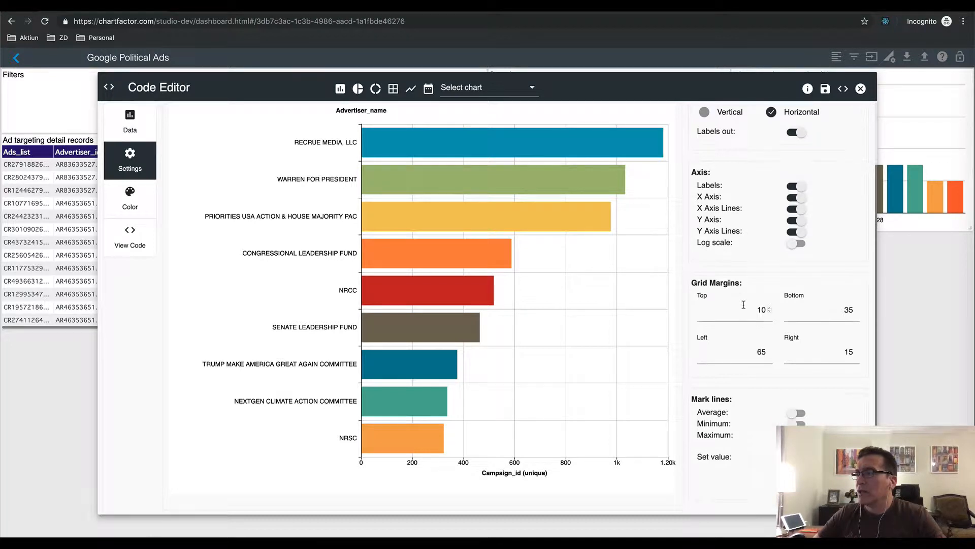
pyautogui.click(796, 413)
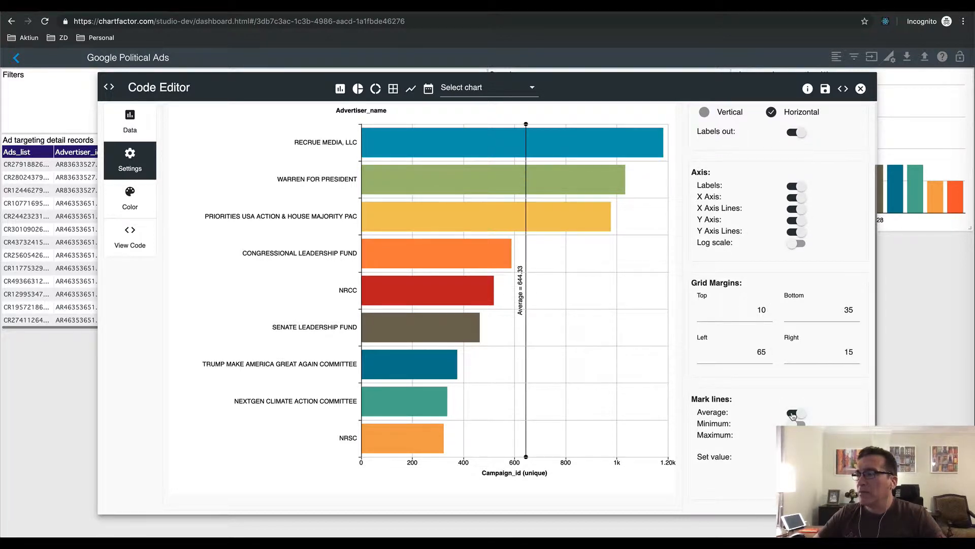
pyautogui.click(794, 413)
# Try coloring the bars by the Count metric, and return to coloring them by category.
pyautogui.click(125, 200)
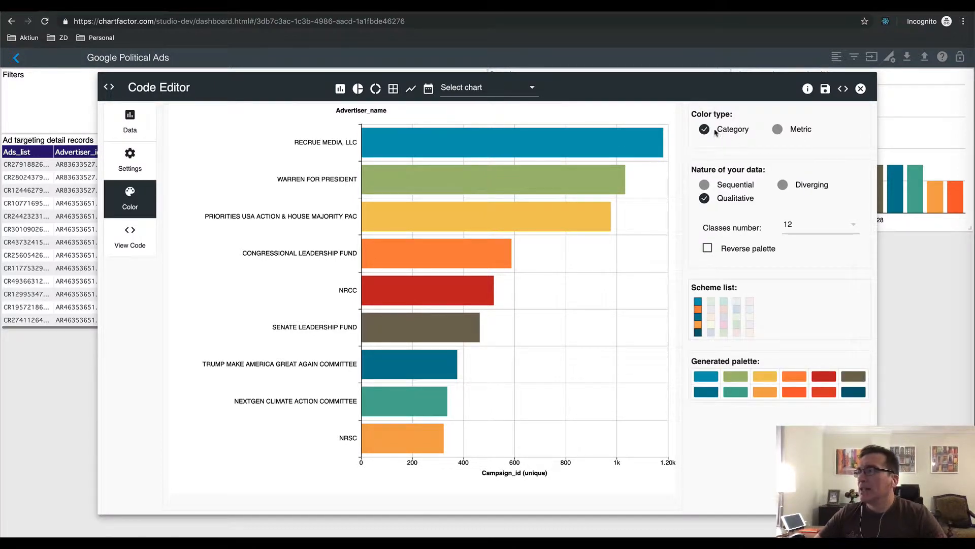
pyautogui.click(779, 133)
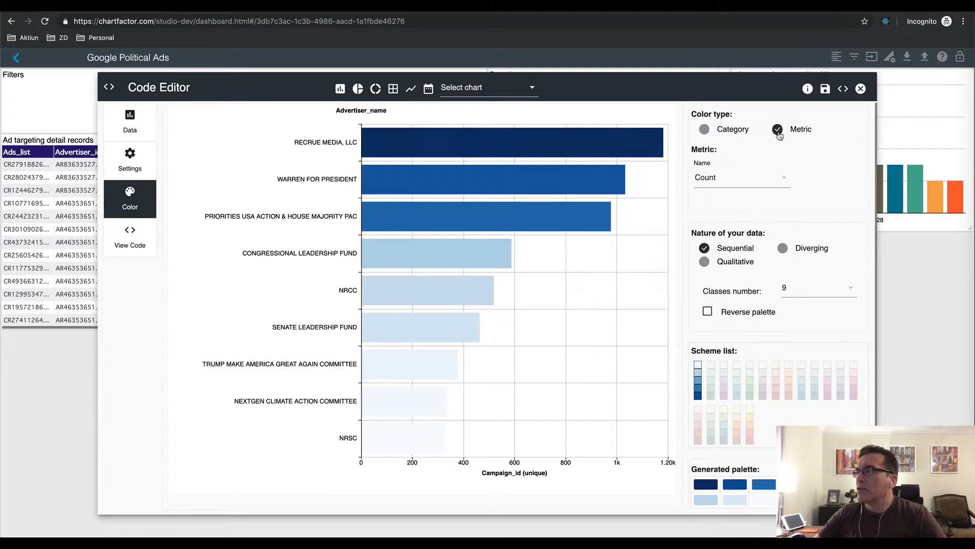
pyautogui.click(731, 179)
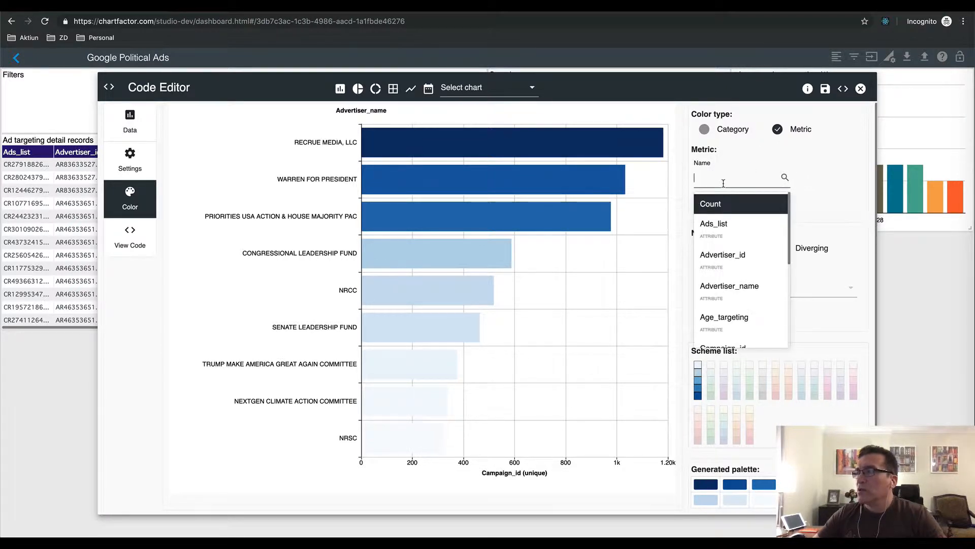
pyautogui.click(739, 201)
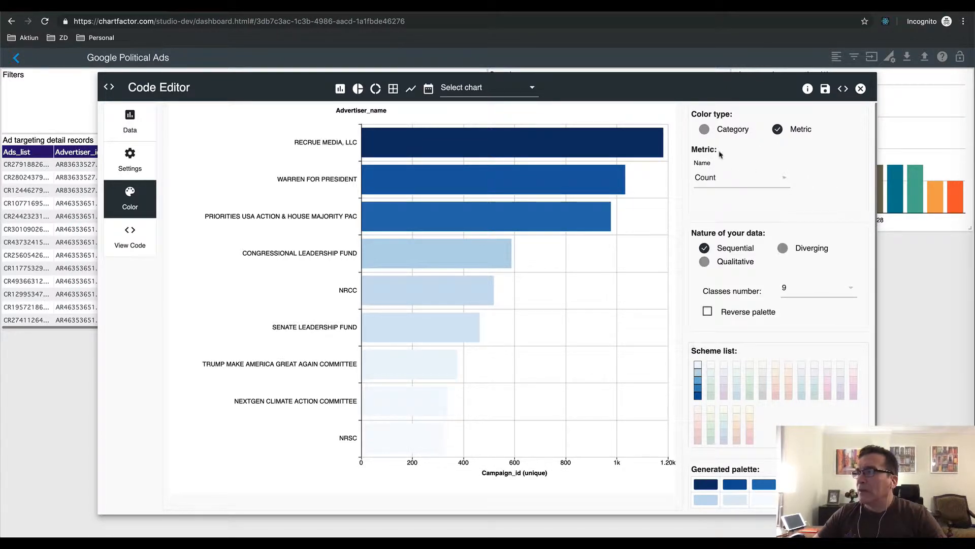
pyautogui.click(705, 130)
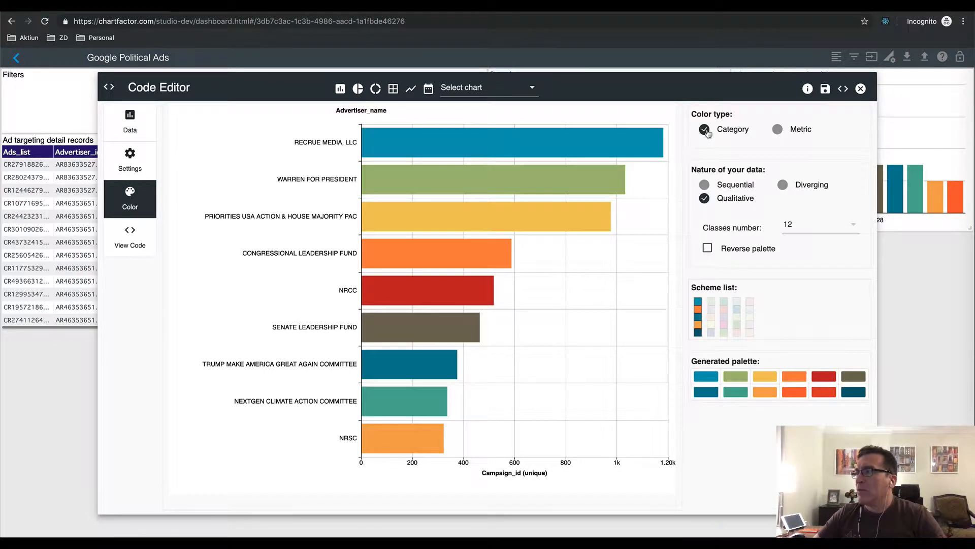
# Try several sequential color schemes on the bars, ending with the orange-red scheme and its palette reversed.
pyautogui.click(705, 185)
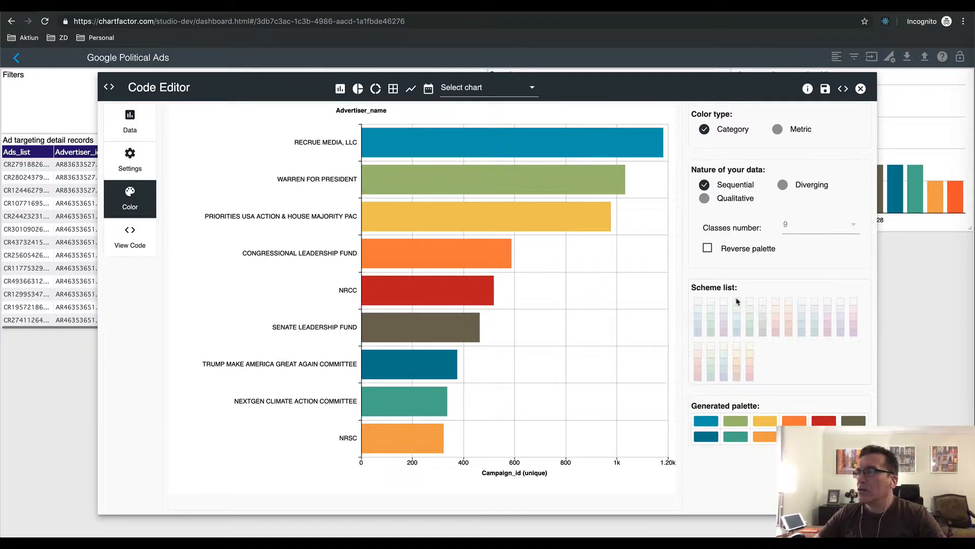
pyautogui.click(724, 311)
pyautogui.click(736, 311)
pyautogui.click(763, 311)
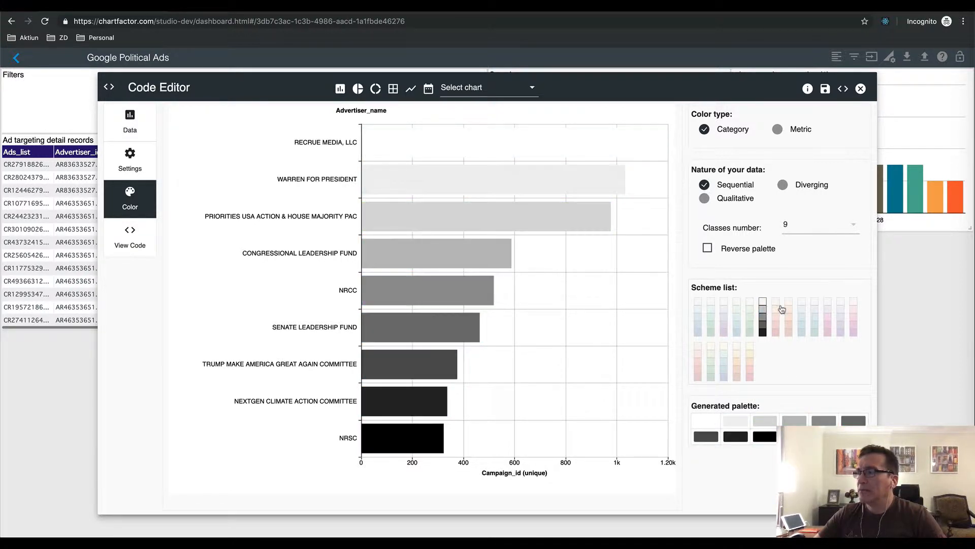
pyautogui.click(776, 312)
pyautogui.click(710, 249)
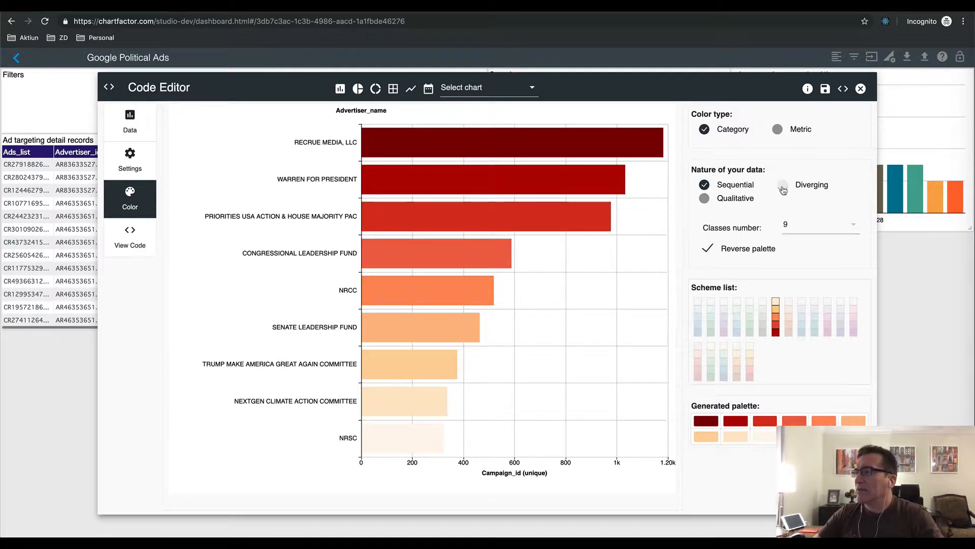
# Try diverging color schemes on the bars, including the pink-to-green and the red-yellow-blue ones.
pyautogui.click(783, 190)
pyautogui.click(724, 324)
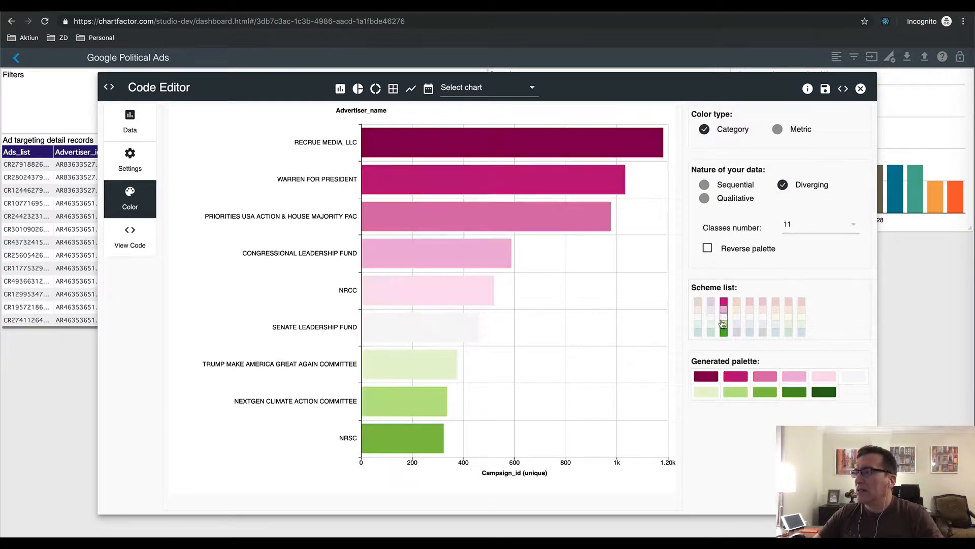
pyautogui.click(762, 323)
pyautogui.click(776, 323)
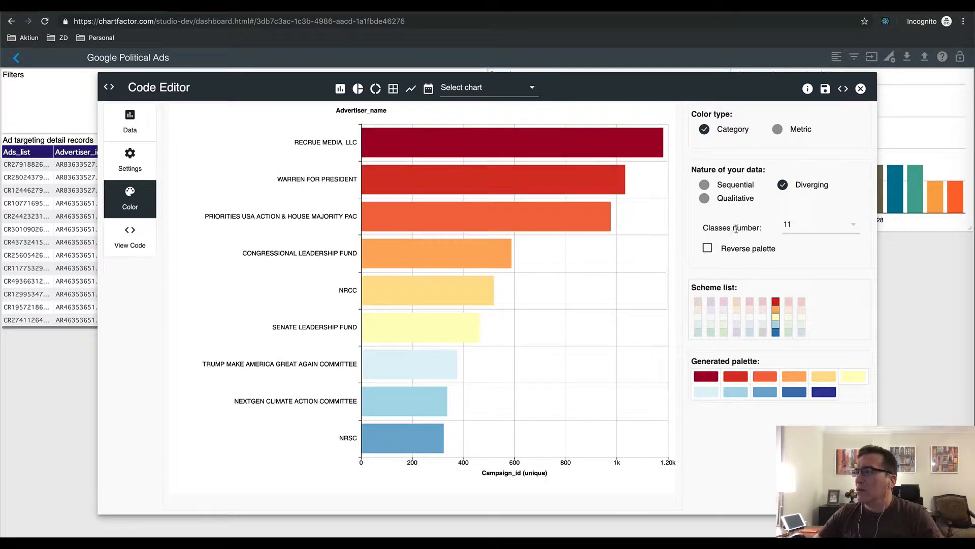
# Set the nature of the data to qualitative and apply the fourth color scheme in the list.
pyautogui.click(705, 199)
pyautogui.click(725, 316)
pyautogui.click(737, 317)
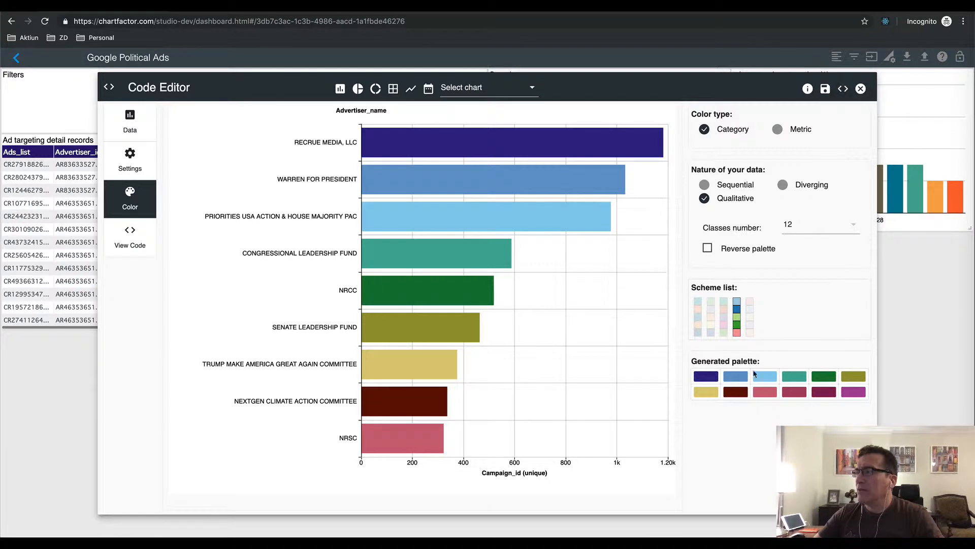
# Look at the custom color picker for the light blue palette color and close it.
pyautogui.click(766, 377)
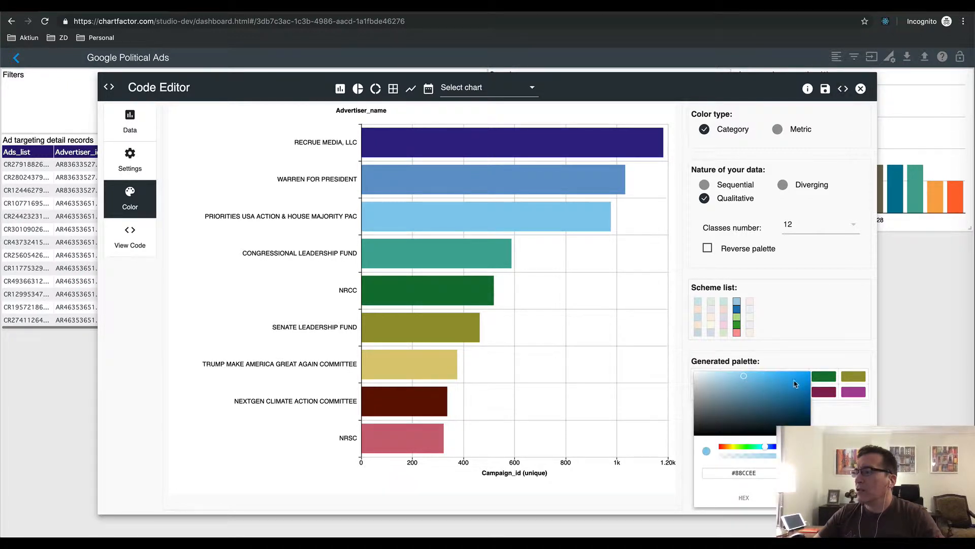
pyautogui.click(803, 416)
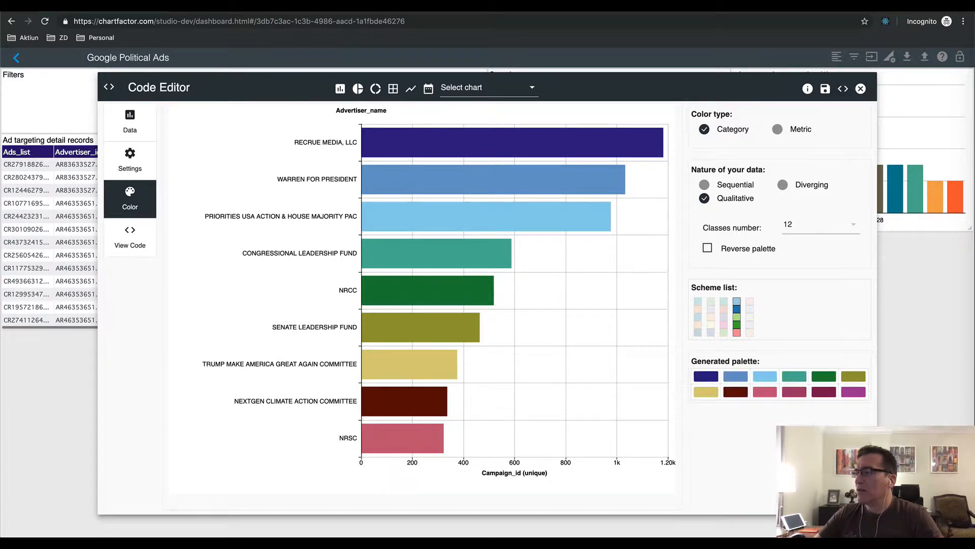
pyautogui.click(797, 385)
pyautogui.click(688, 281)
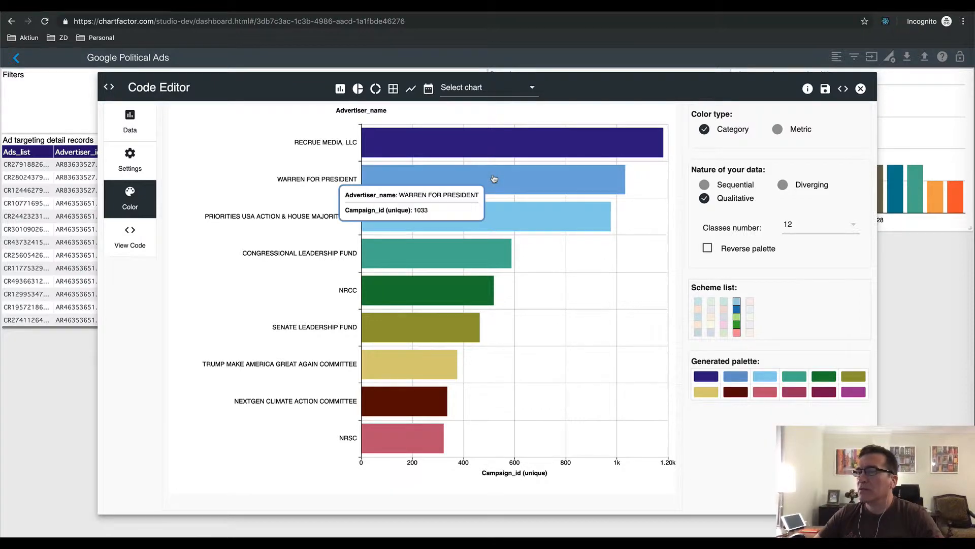
# Save the bar chart to the dashboard, place it beside the Filters and detail records widgets, and enlarge it to fill the remaining width.
pyautogui.click(827, 89)
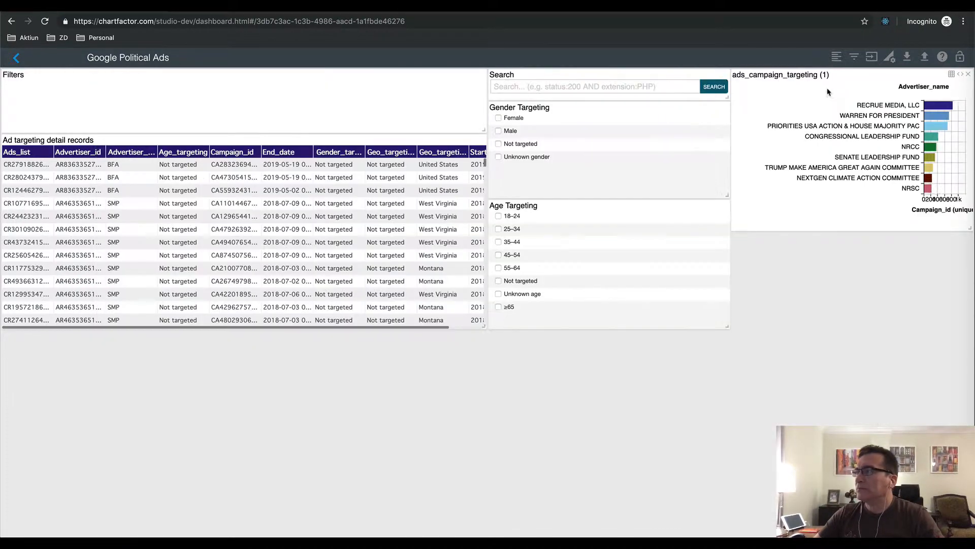
pyautogui.moveTo(877, 77); pyautogui.dragTo(633, 77)
pyautogui.moveTo(726, 226); pyautogui.dragTo(964, 324)
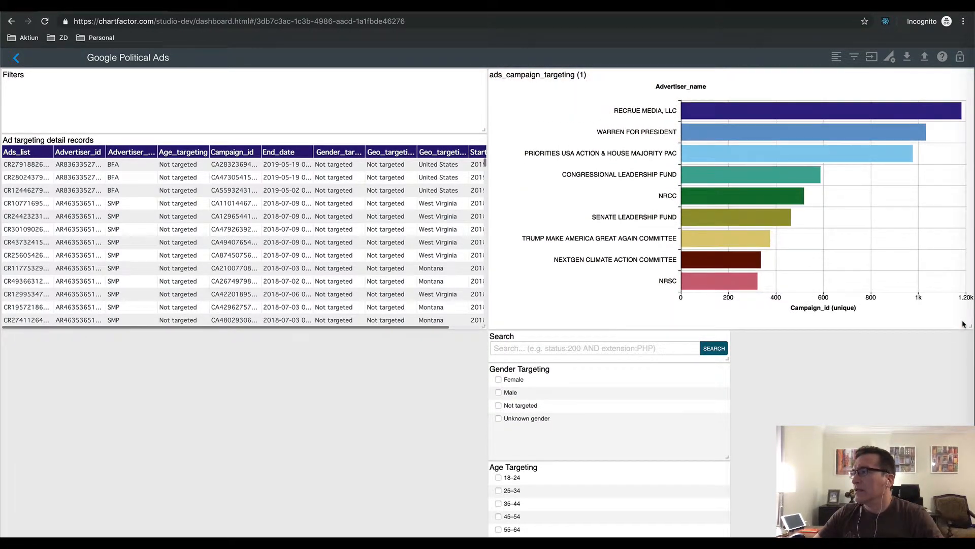
# Rename the bar chart widget as "Main organizations creating political ads".
pyautogui.tripleClick(543, 75)
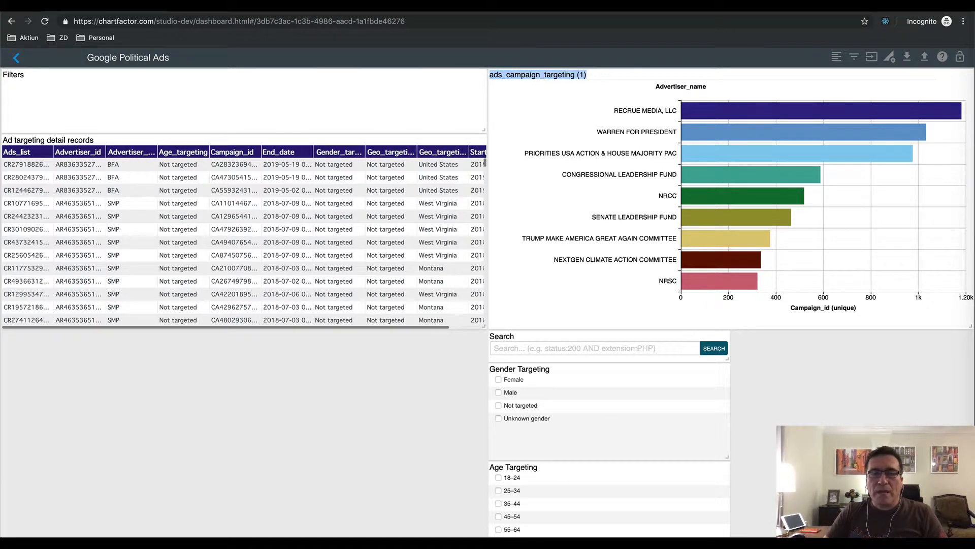
pyautogui.write('Main org')
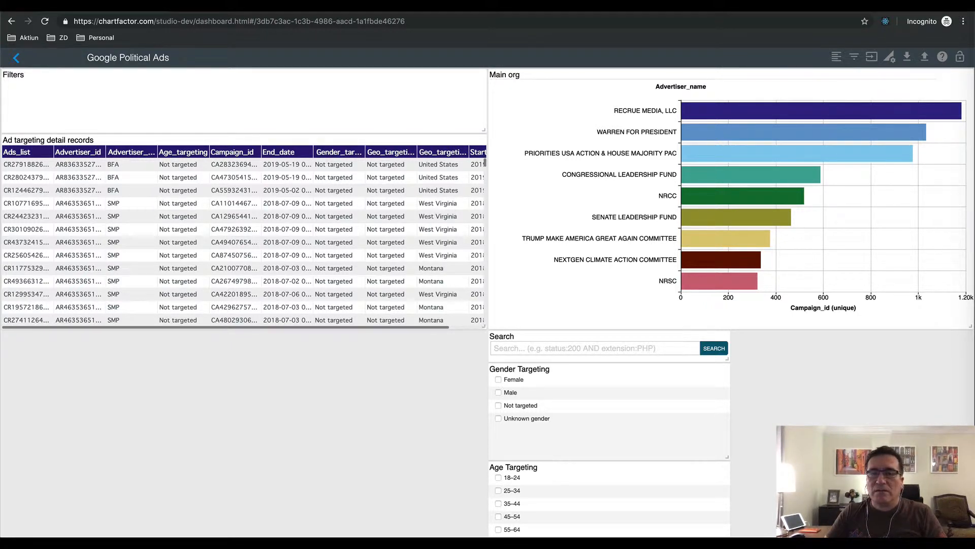
pyautogui.write('anizations')
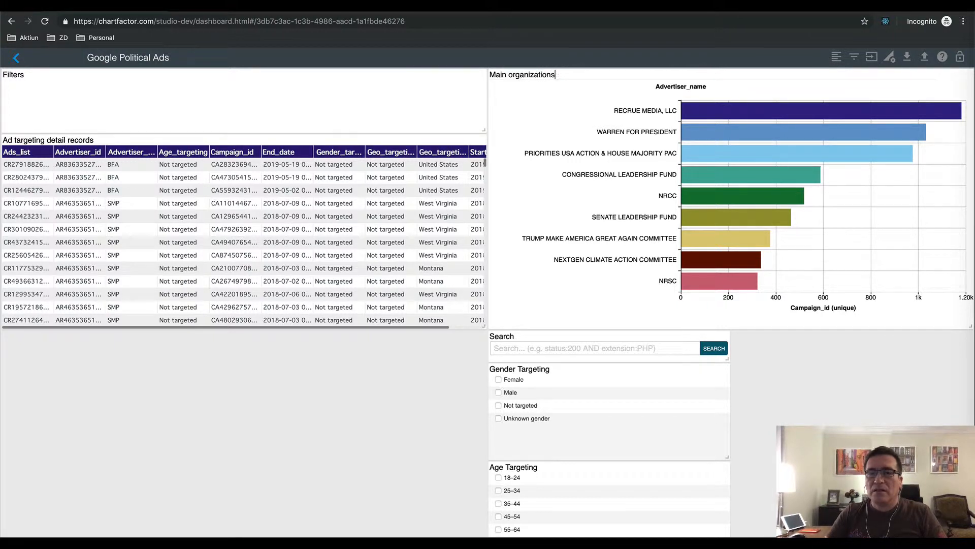
pyautogui.write(' creating p')
pyautogui.write('oli')
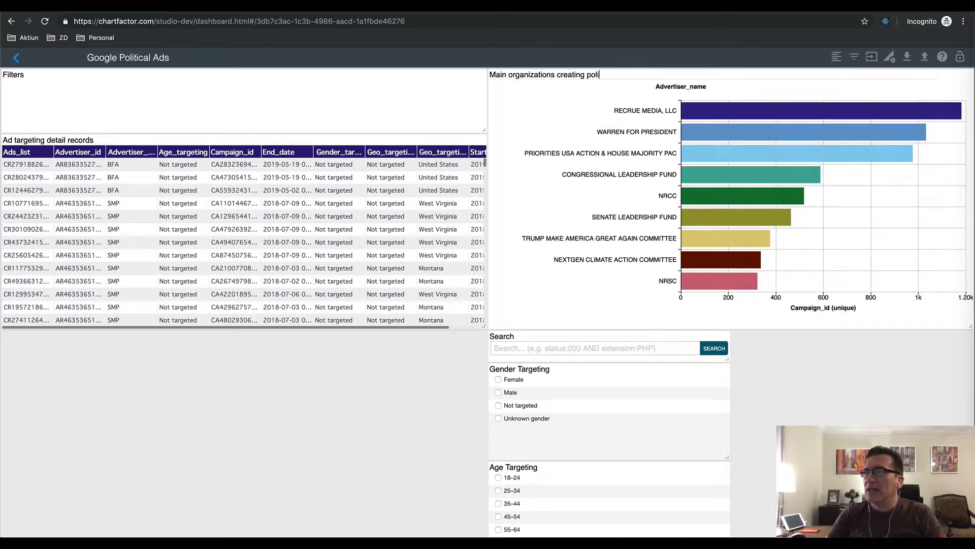
pyautogui.write('tical ads')
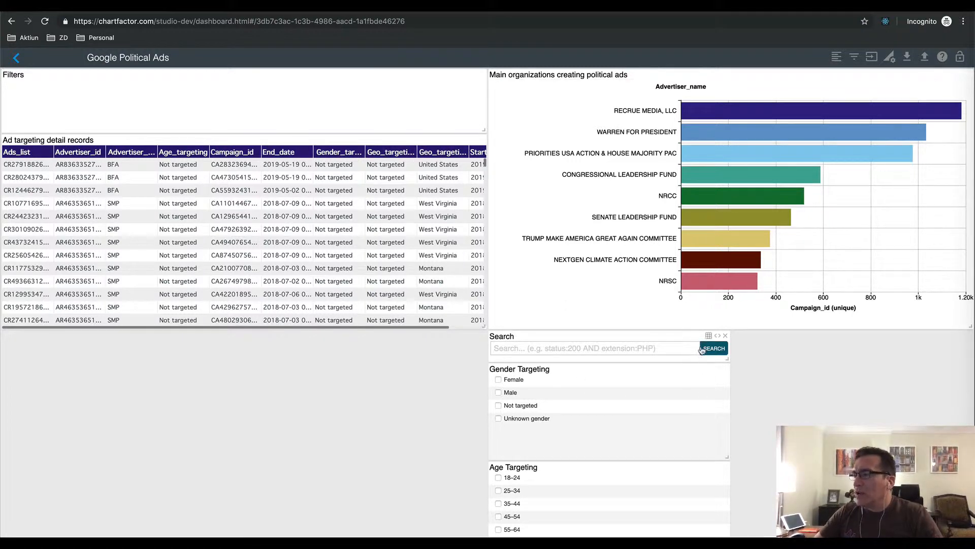
# Stack the Search, Gender Targeting and Age Targeting widgets beneath the right half of the bar chart, shortening both targeting lists.
pyautogui.moveTo(700, 336); pyautogui.dragTo(936, 336)
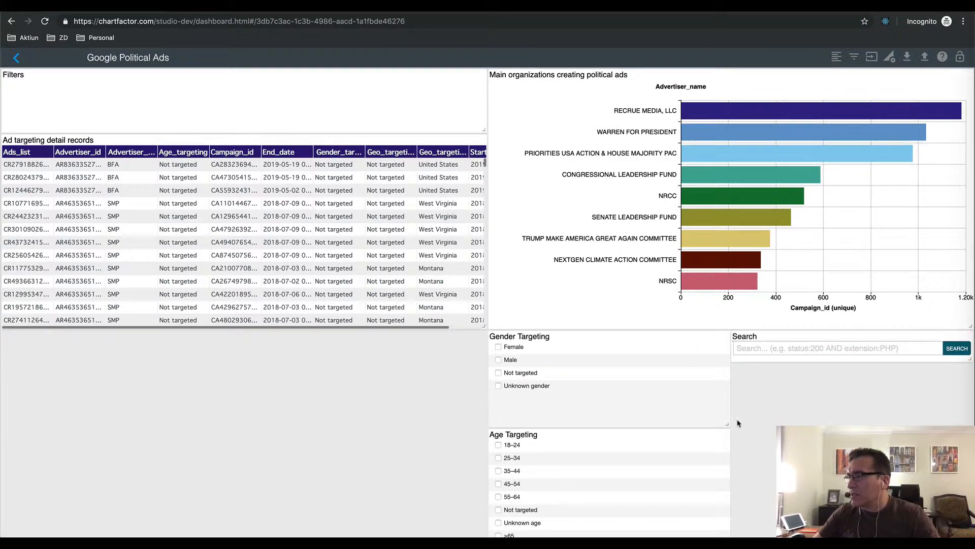
pyautogui.moveTo(727, 424); pyautogui.dragTo(727, 395)
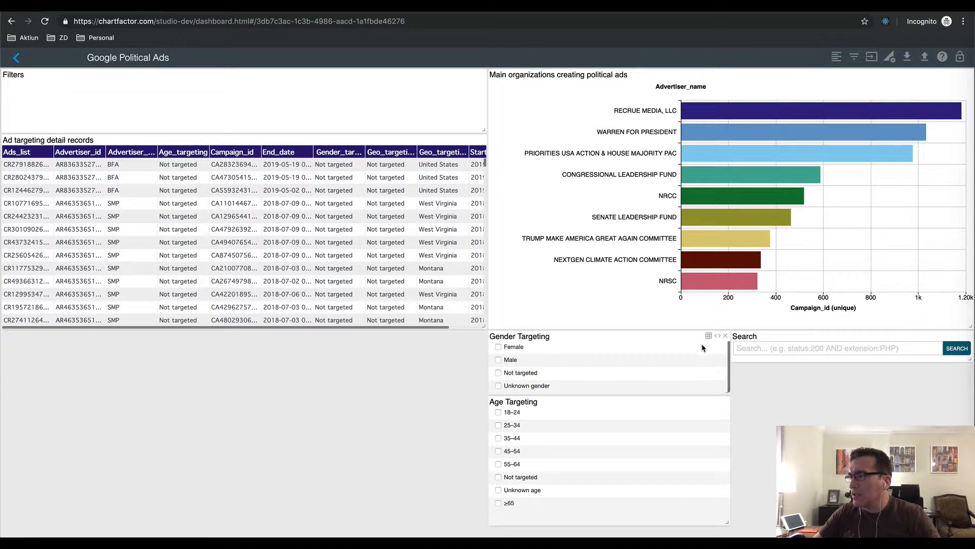
pyautogui.moveTo(697, 336); pyautogui.dragTo(806, 423)
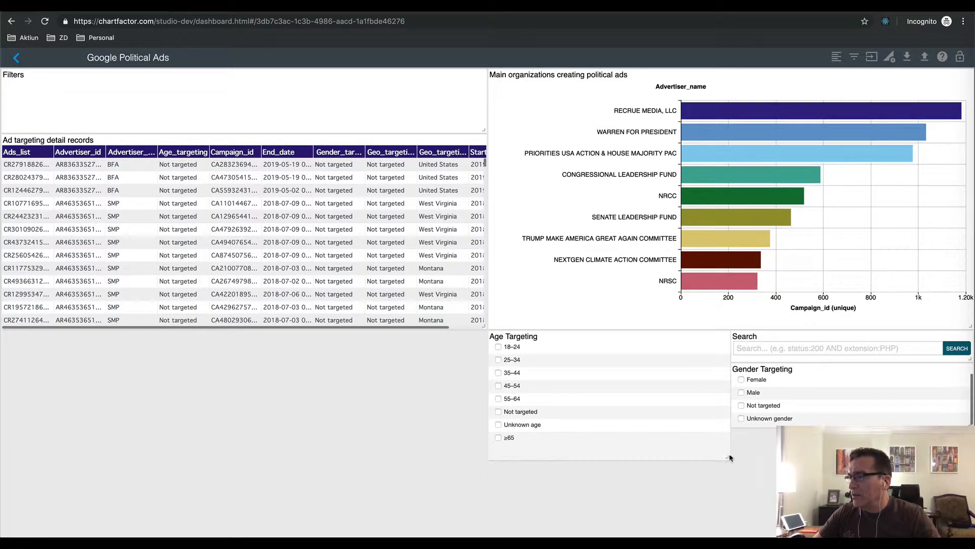
pyautogui.moveTo(728, 457); pyautogui.dragTo(728, 427)
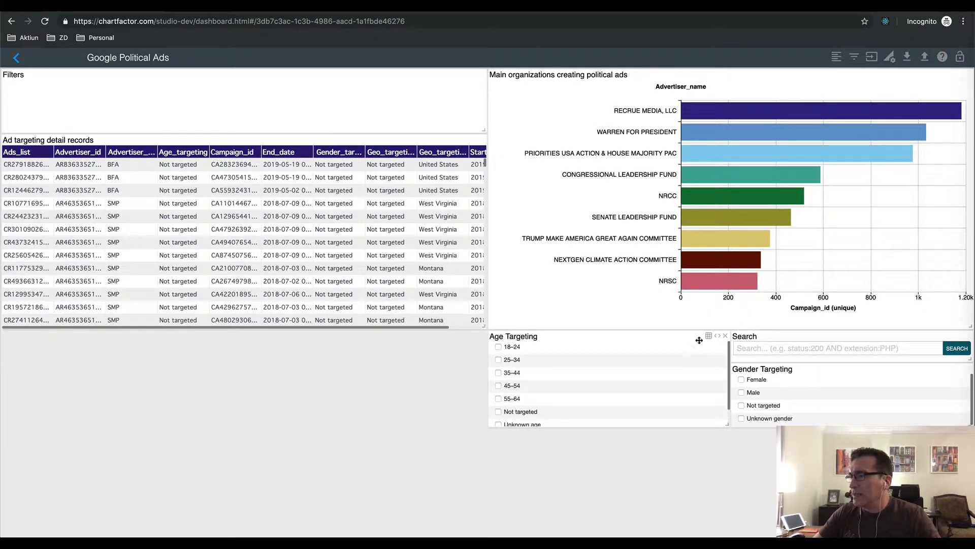
pyautogui.moveTo(700, 337); pyautogui.dragTo(792, 437)
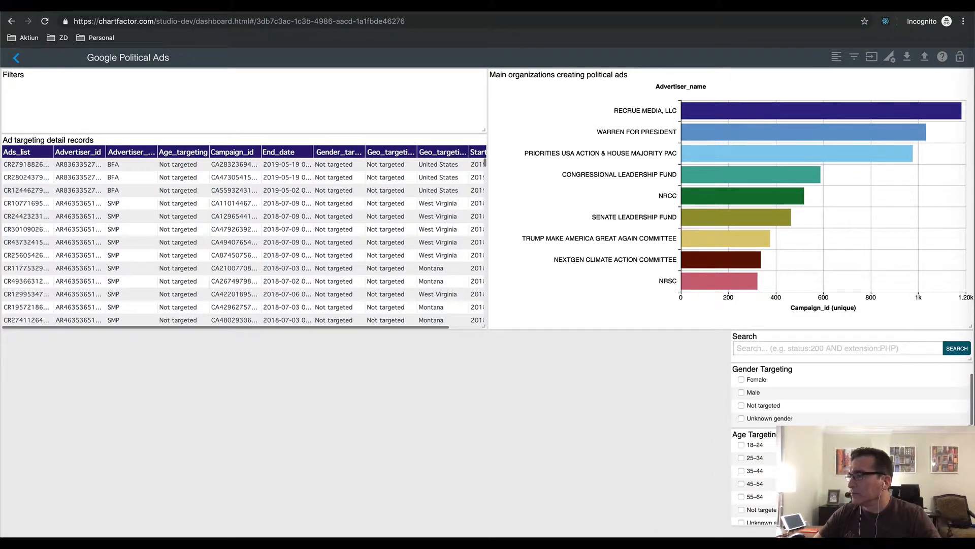
# Add a new chart from the ads_campaign_targeting data source and change its type to Word Cloud.
pyautogui.click(952, 514)
pyautogui.click(889, 213)
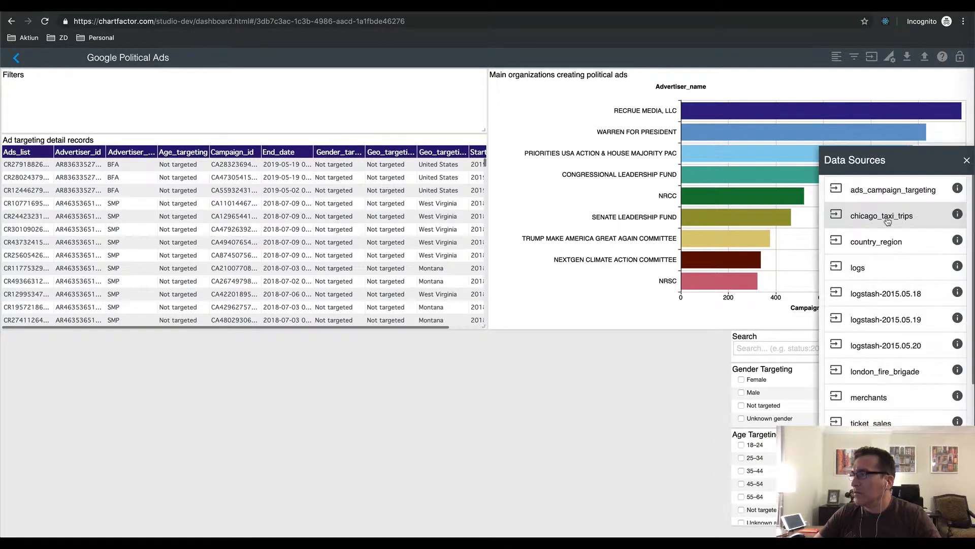
pyautogui.click(893, 198)
pyautogui.click(475, 90)
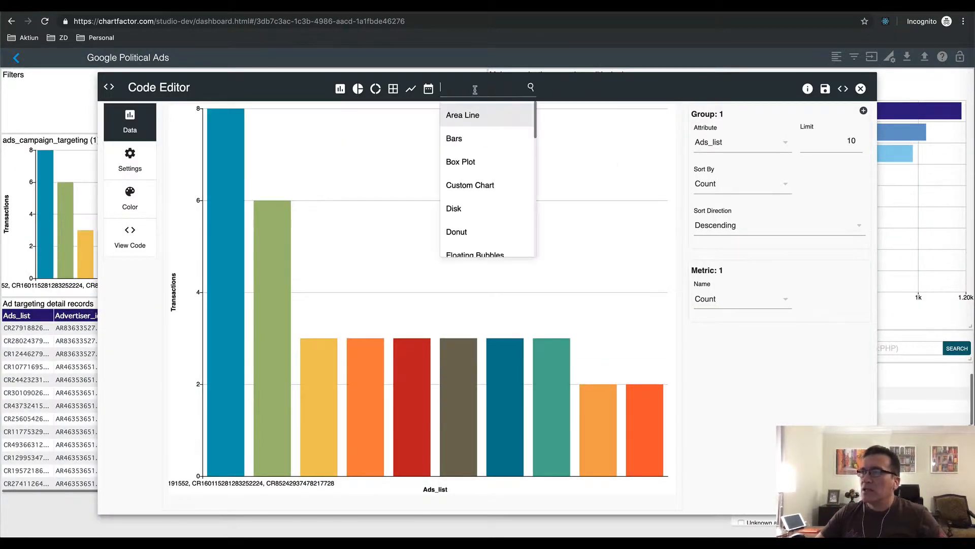
pyautogui.write('word')
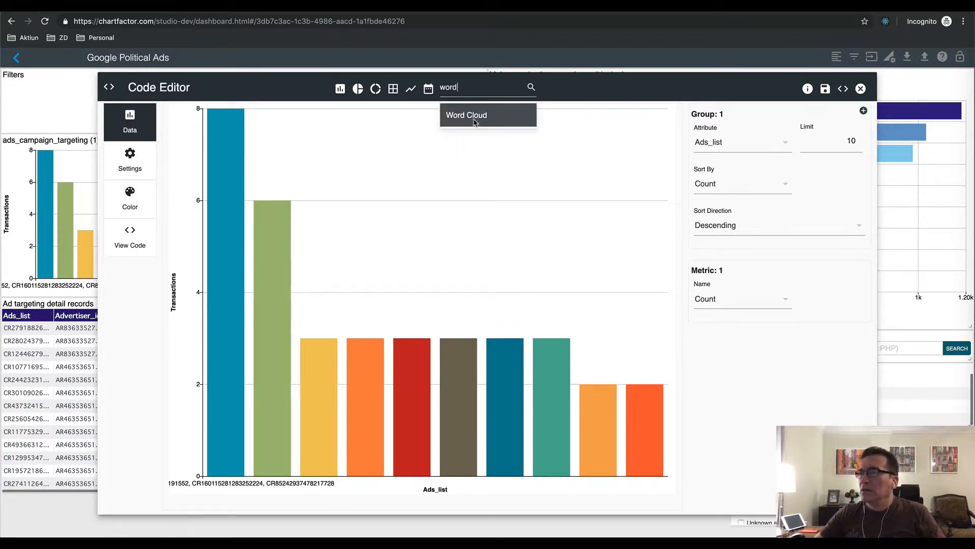
pyautogui.click(466, 116)
# Group the word cloud by Advertiser_name with a limit of 200.
pyautogui.click(744, 148)
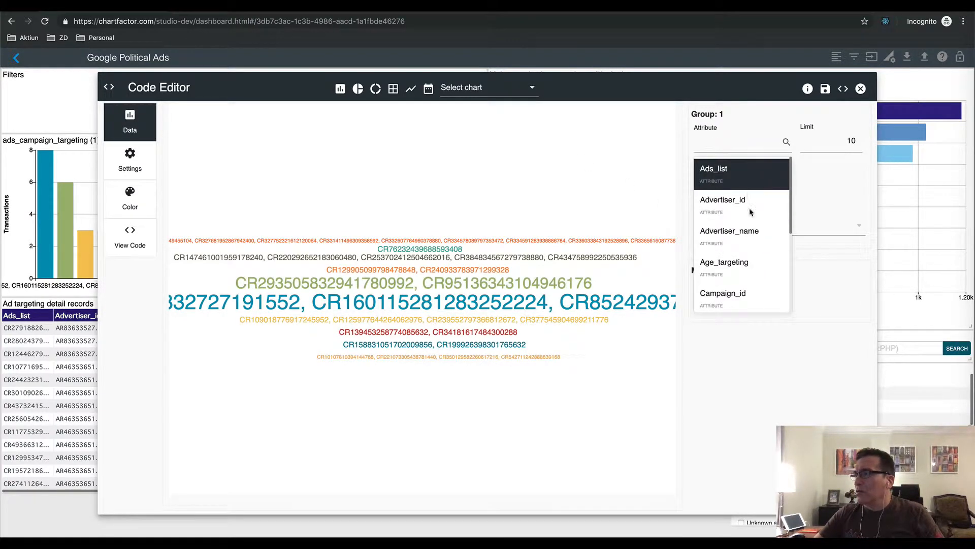
pyautogui.click(752, 232)
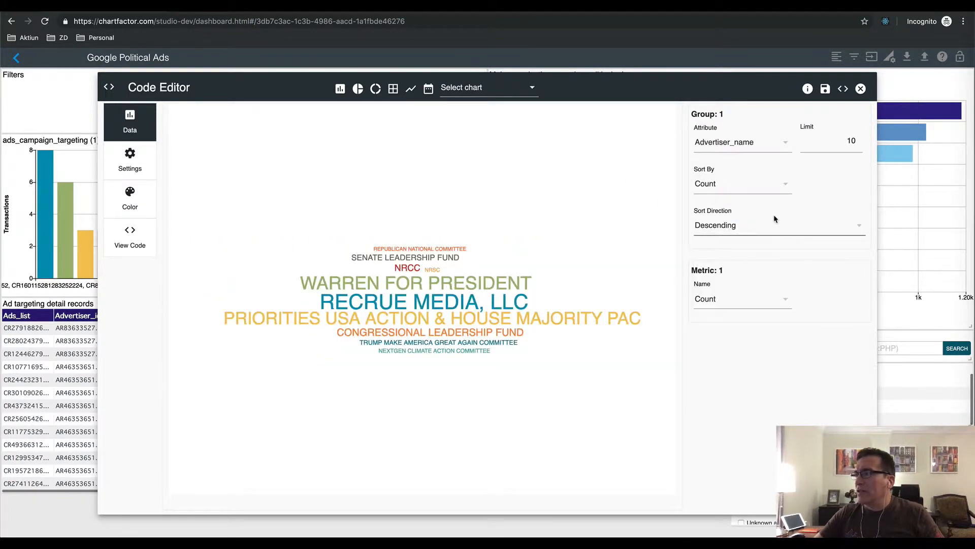
pyautogui.doubleClick(851, 141)
pyautogui.write('2')
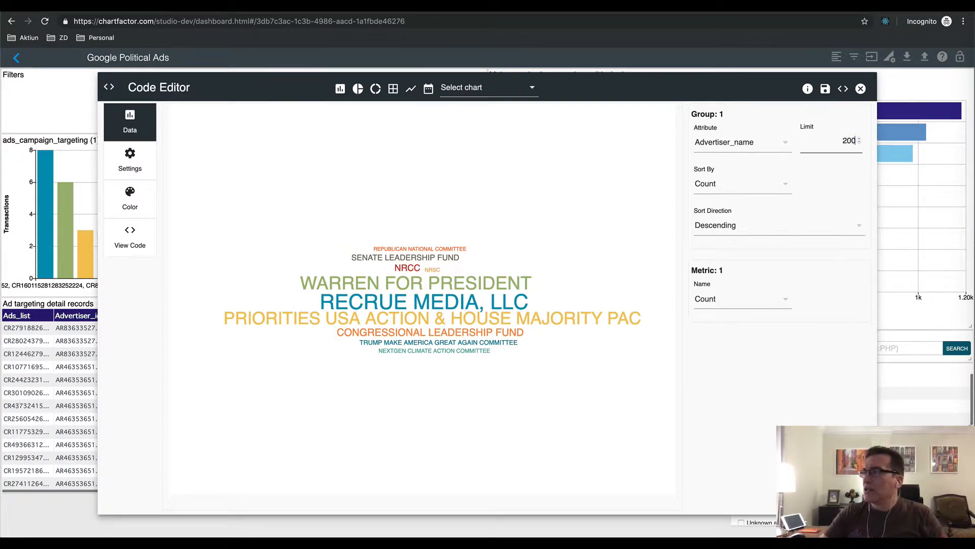
pyautogui.write('00')
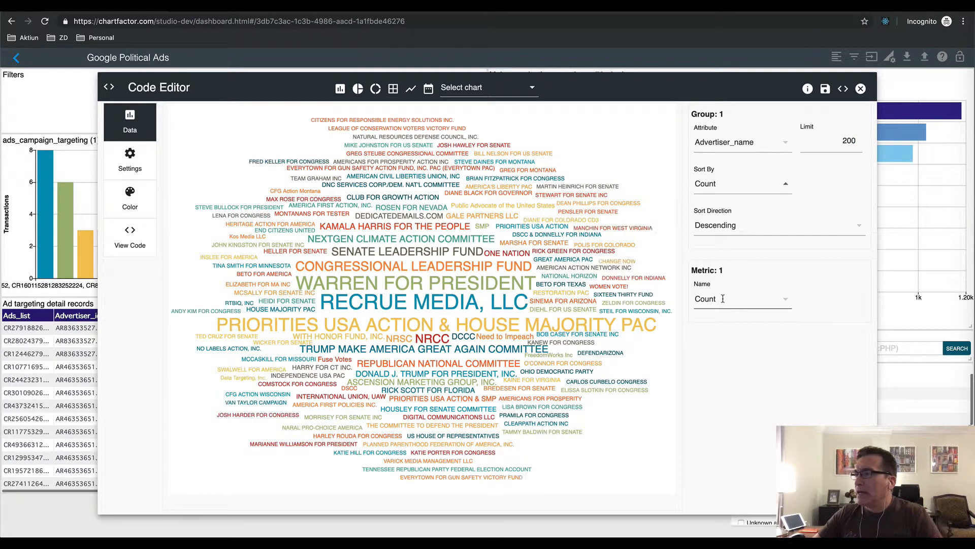
# Set the word cloud's metric to Campaign_id with the Distinct operation.
pyautogui.click(730, 299)
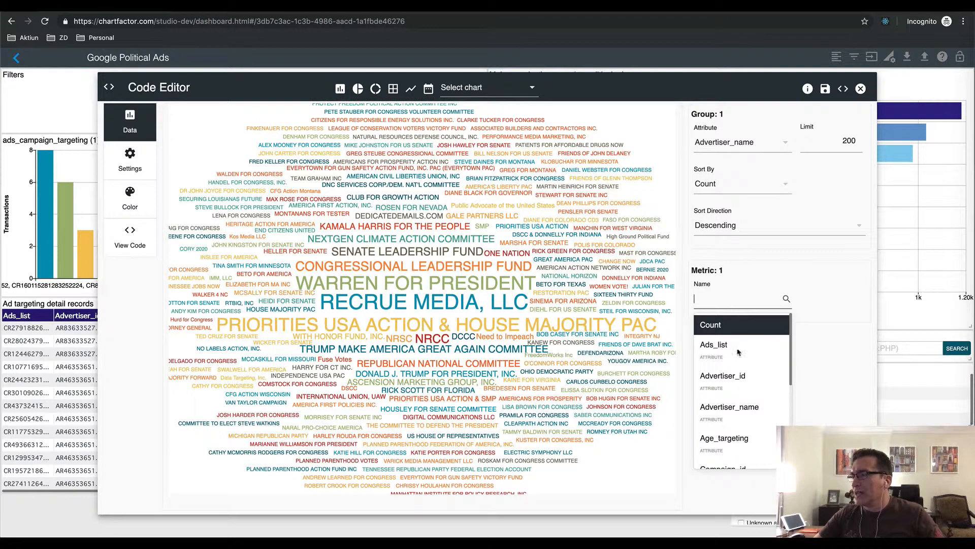
pyautogui.scroll(-2, 743, 408)
pyautogui.click(743, 408)
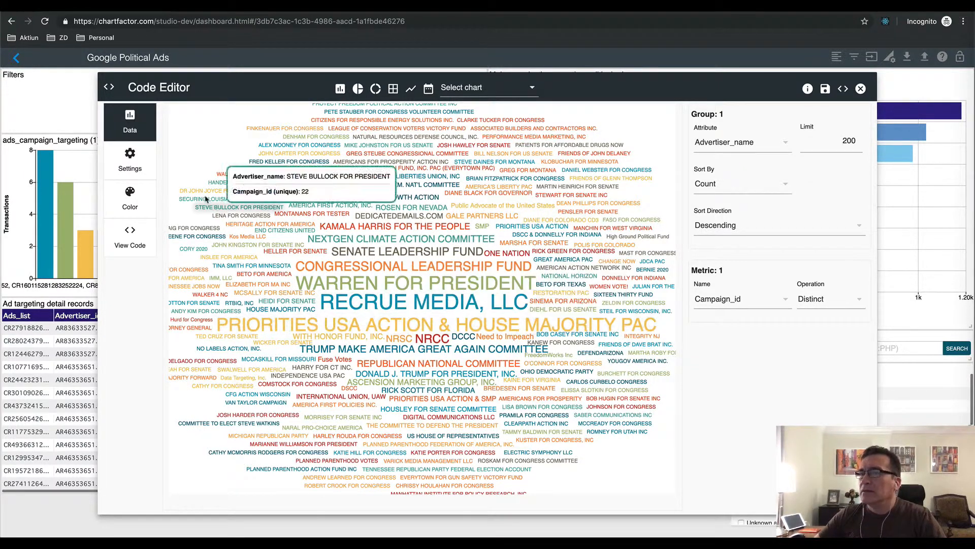
# Apply the fourth scheme in the 12-class qualitative list to the word cloud and save the chart.
pyautogui.click(130, 198)
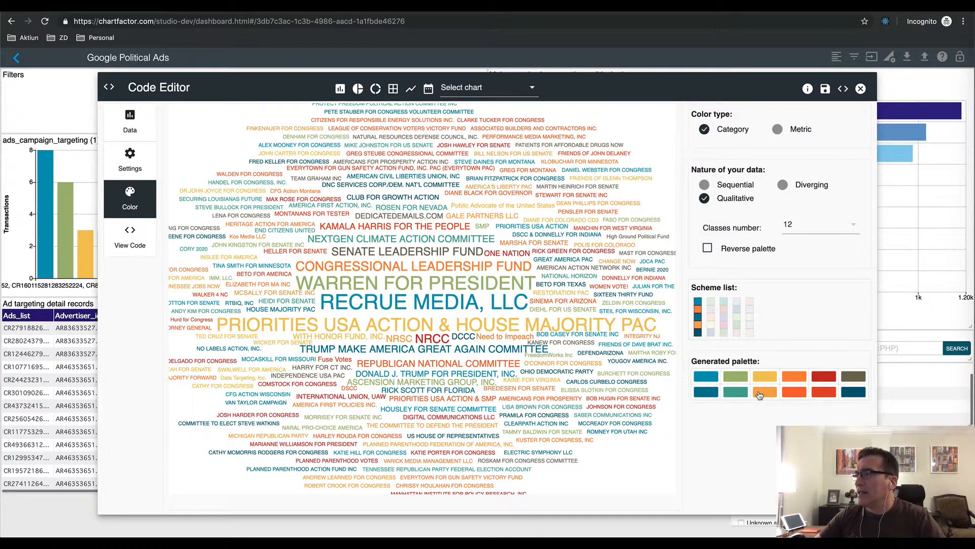
pyautogui.click(737, 333)
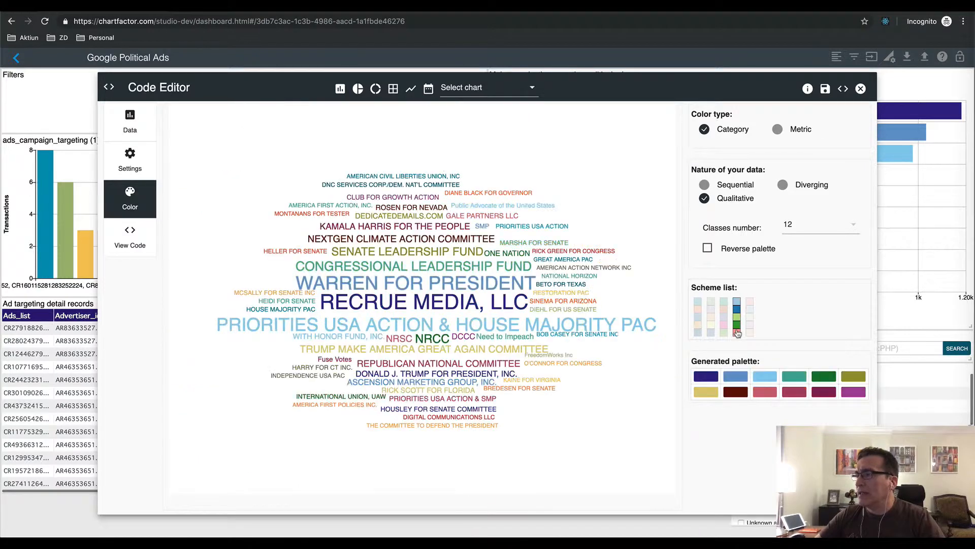
pyautogui.click(825, 90)
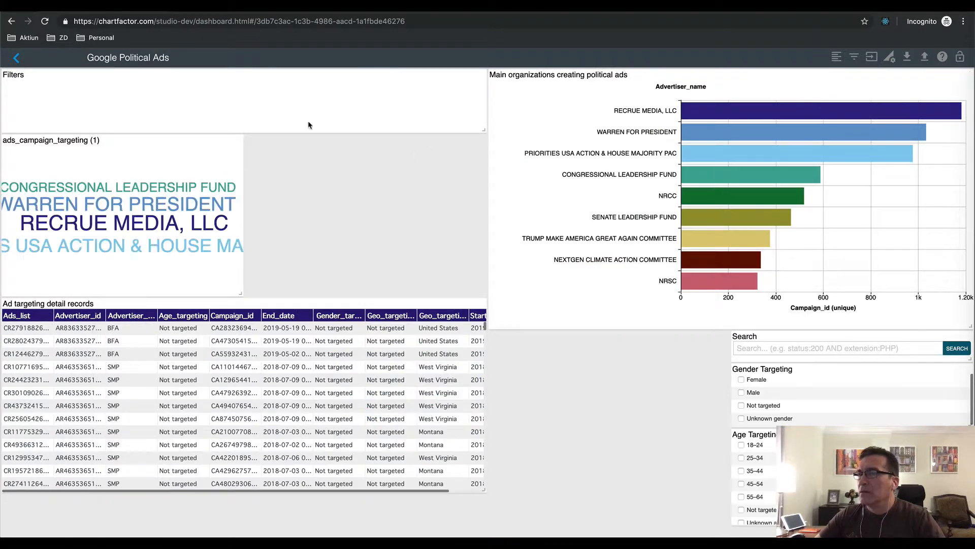
# Enlarge the word cloud beneath the detail records table up to the filter widgets and title it "Political organizations by number of campaigns".
pyautogui.moveTo(209, 140); pyautogui.dragTo(219, 361)
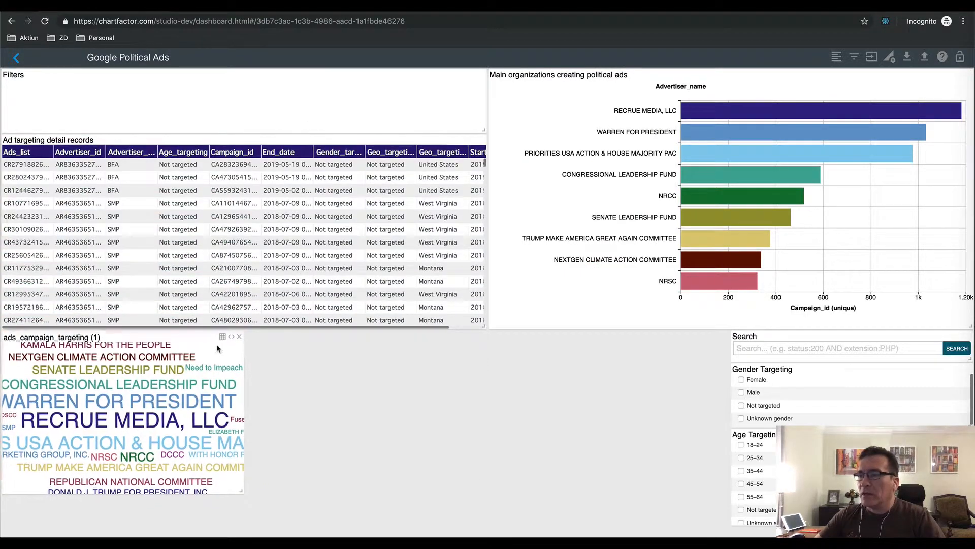
pyautogui.moveTo(240, 489); pyautogui.dragTo(717, 528)
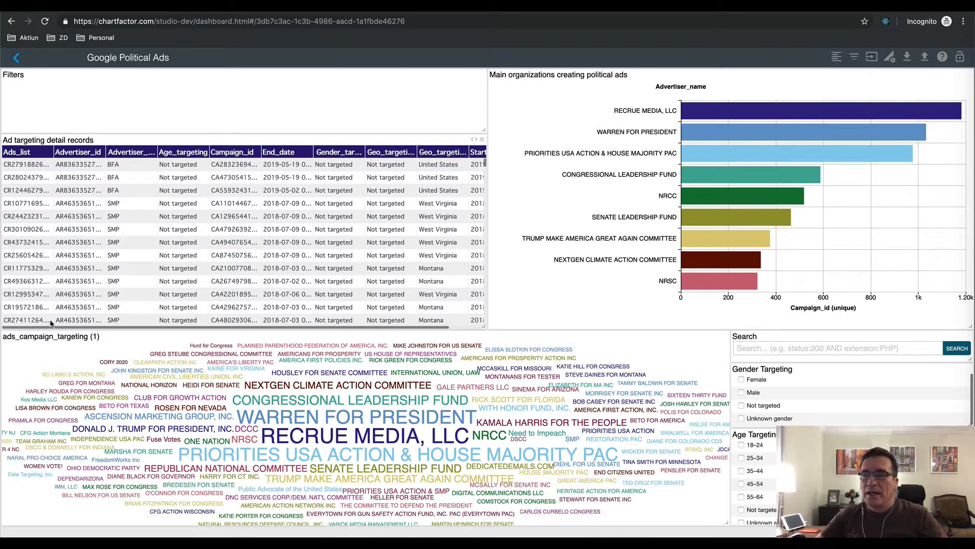
pyautogui.click(57, 337)
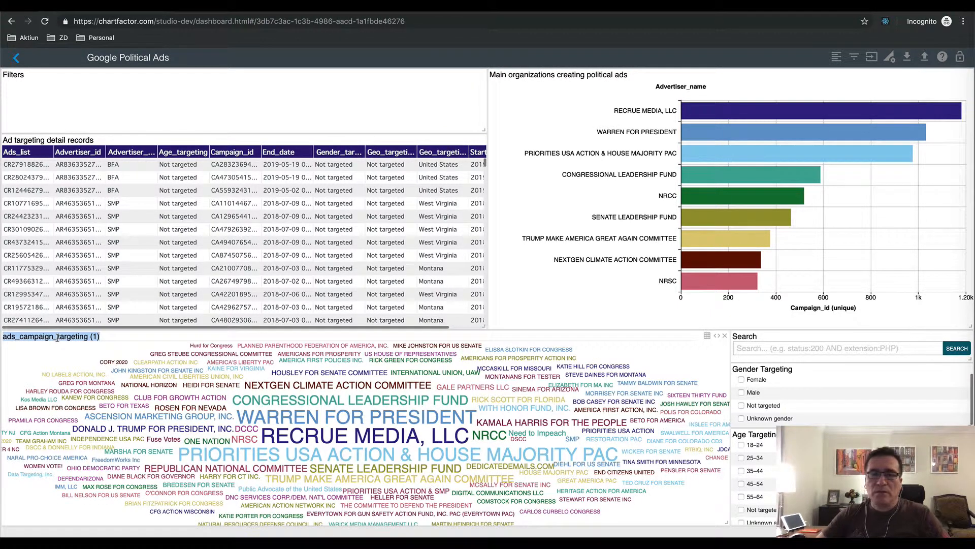
pyautogui.write('Politic')
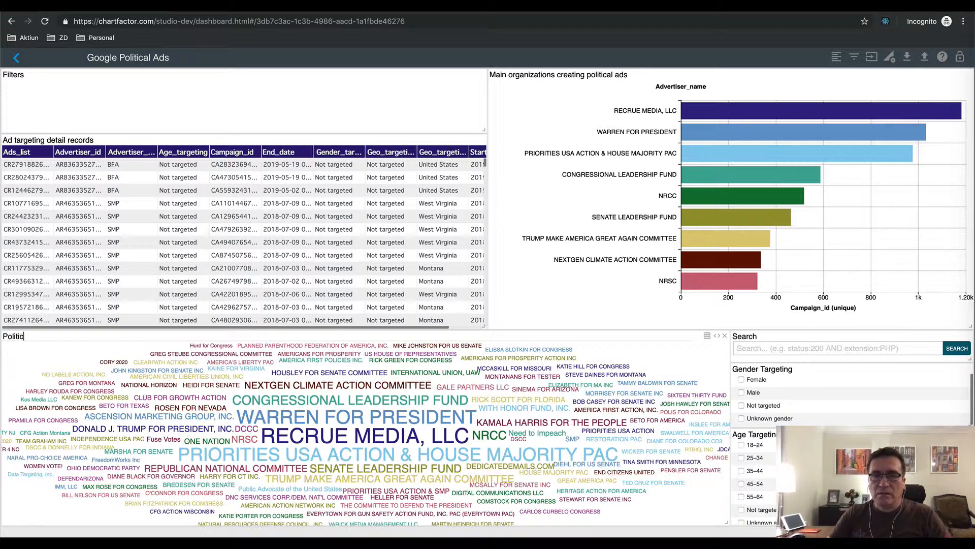
pyautogui.write('al org')
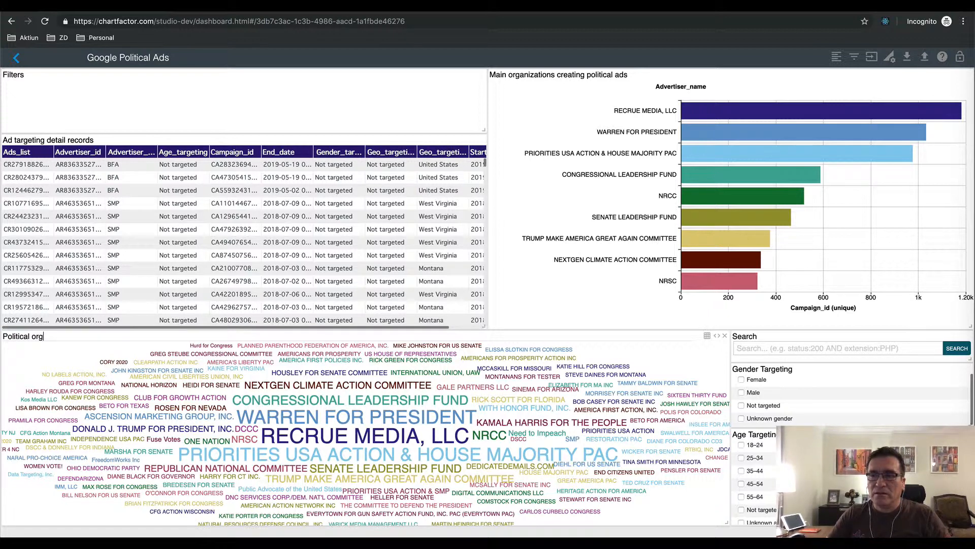
pyautogui.write('anizations by n')
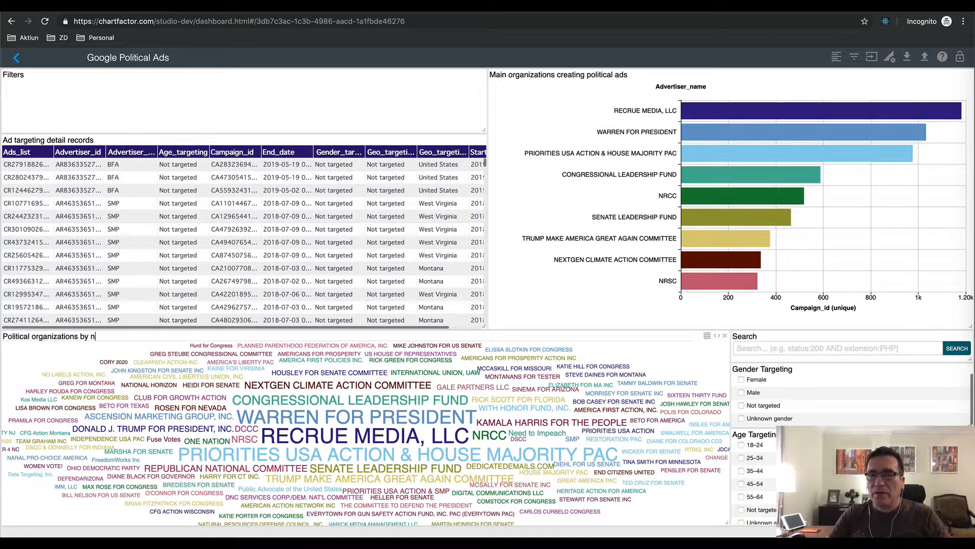
pyautogui.write('umber of campaigns')
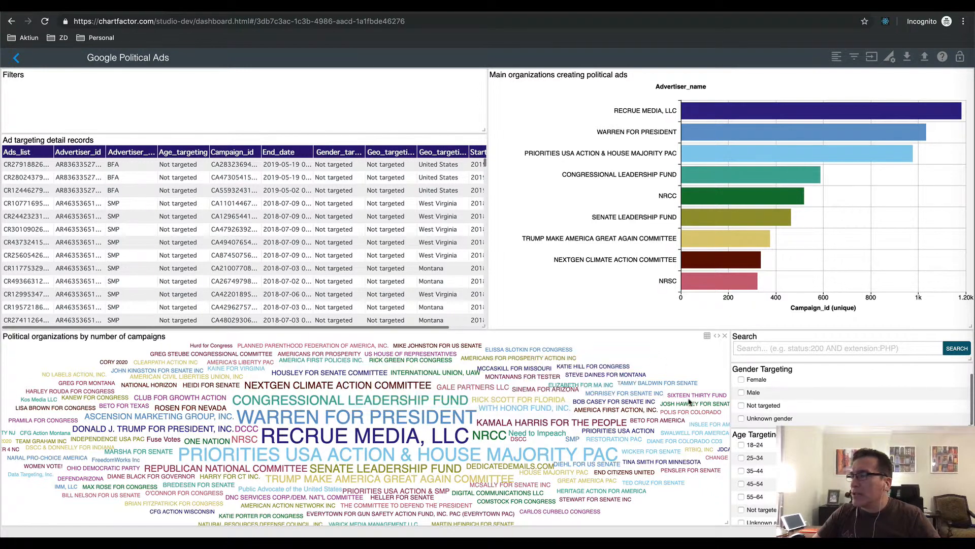
# Filter the dashboard to Female gender targeting and the 35–44 age targeting group.
pyautogui.click(742, 380)
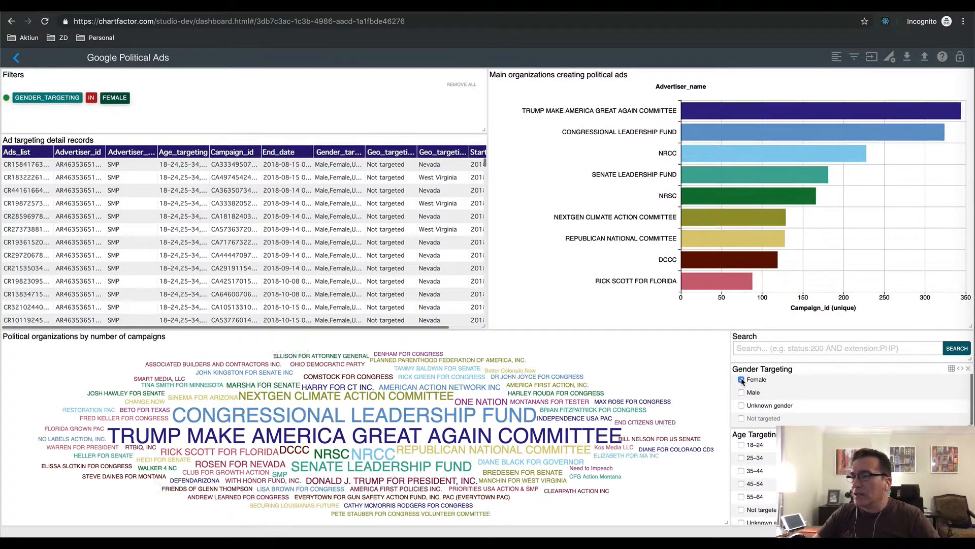
pyautogui.moveTo(215, 436)
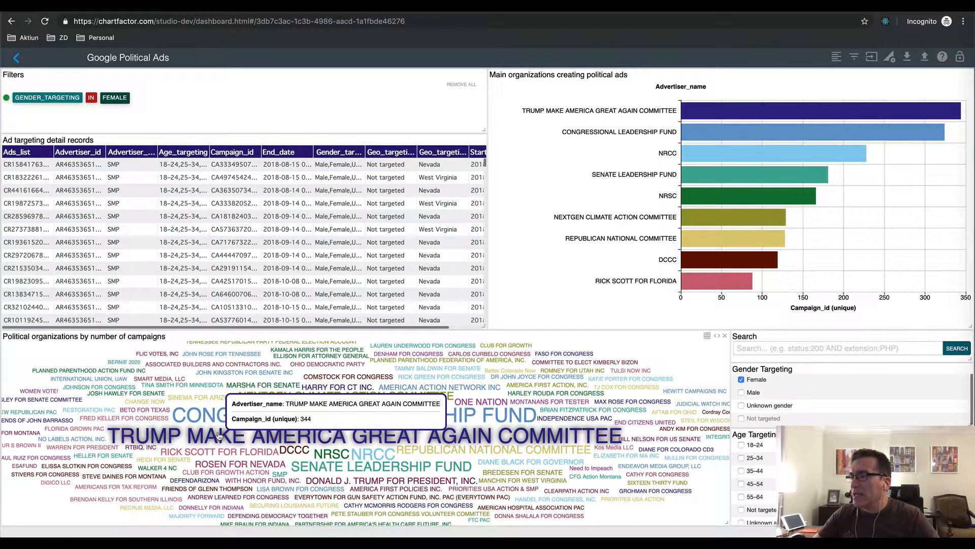
pyautogui.click(742, 472)
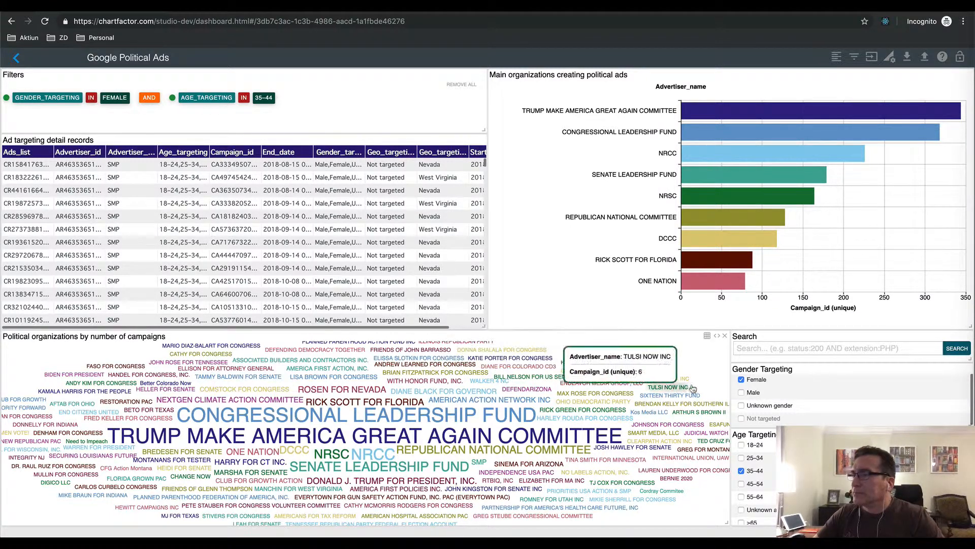
# Search the dashboard for geo_targeting_included:florida.
pyautogui.click(769, 349)
pyautogui.write('geo')
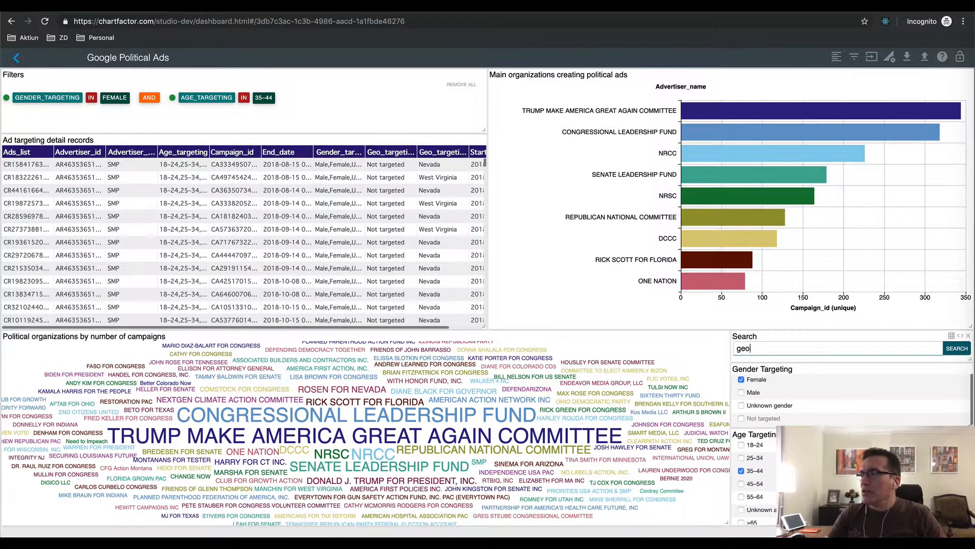
pyautogui.write('_tar')
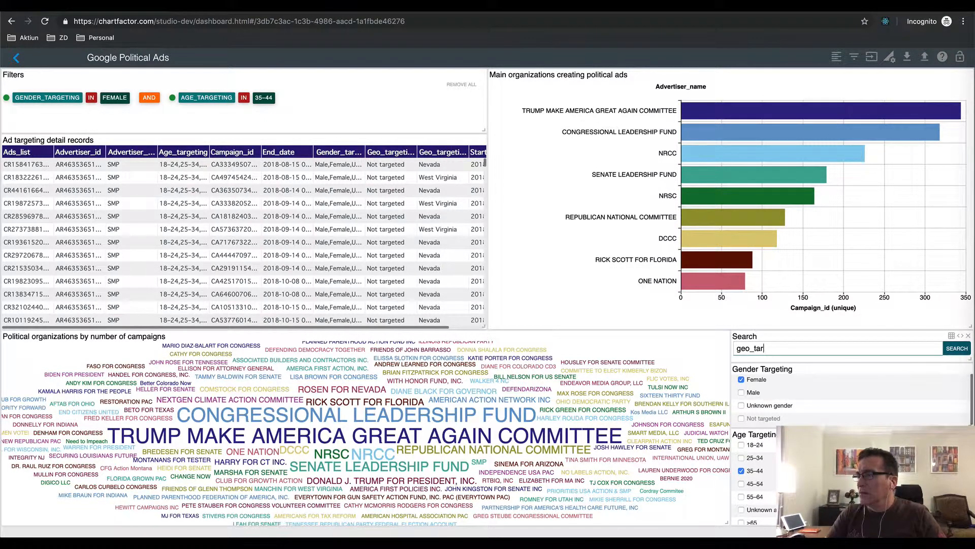
pyautogui.write('geting_included')
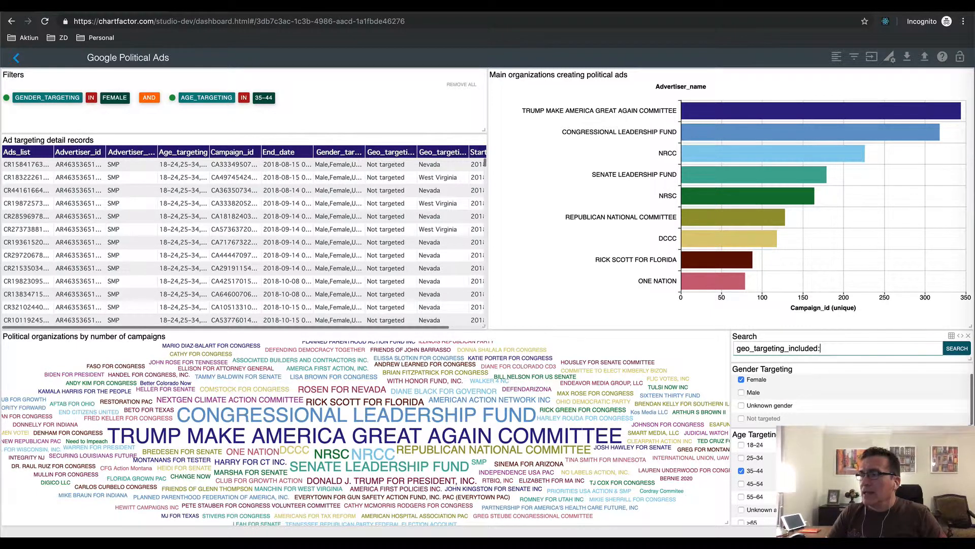
pyautogui.write(':florida')
pyautogui.press('Return')
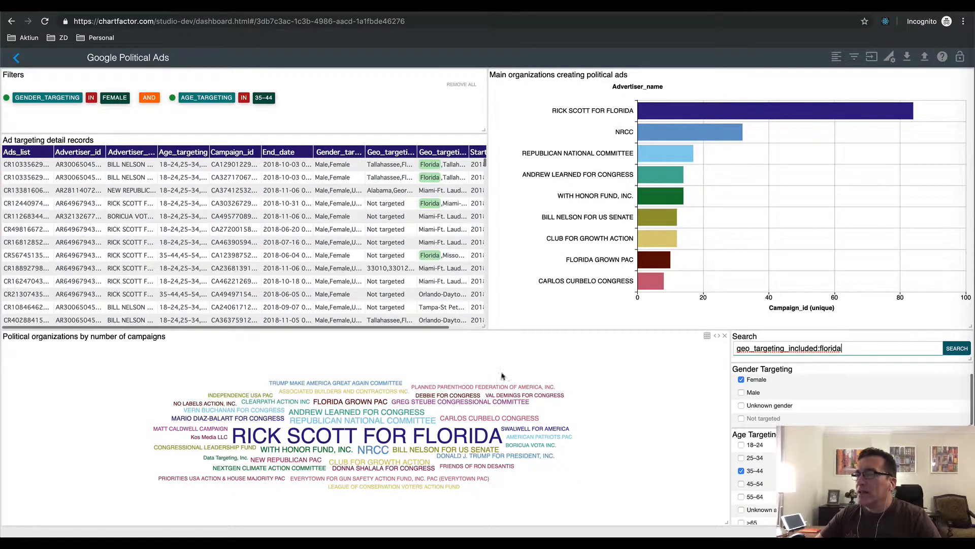
# Remove all dashboard filters and clear the search query.
pyautogui.click(460, 85)
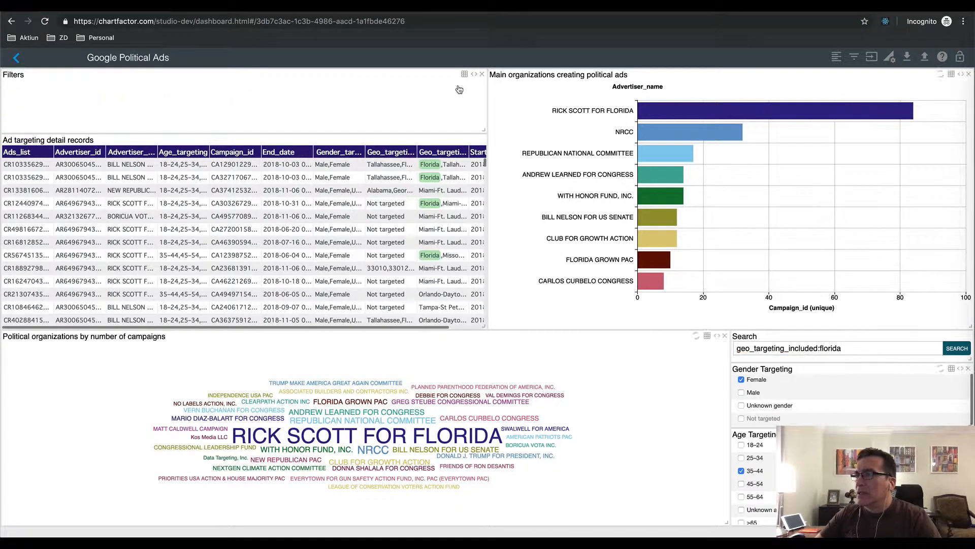
pyautogui.tripleClick(807, 349)
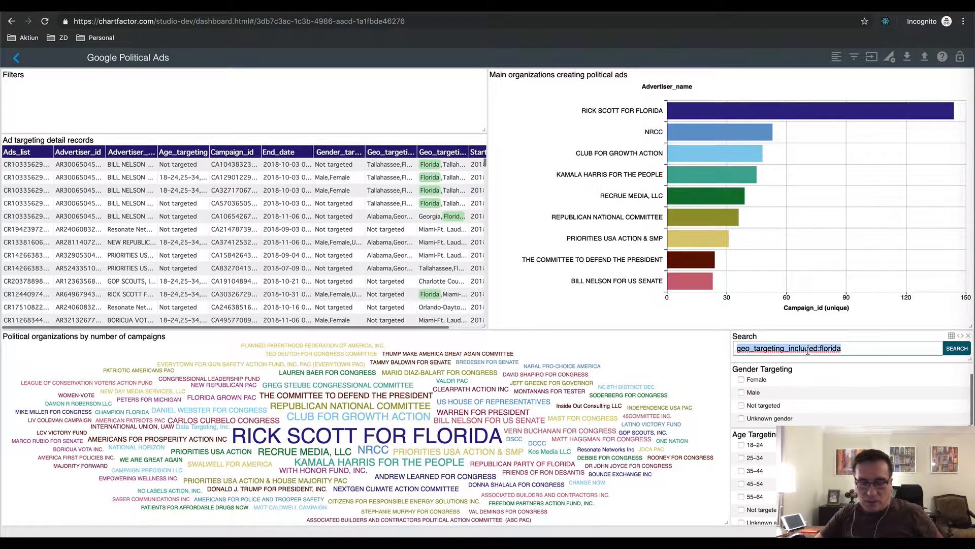
pyautogui.press('BackSpace')
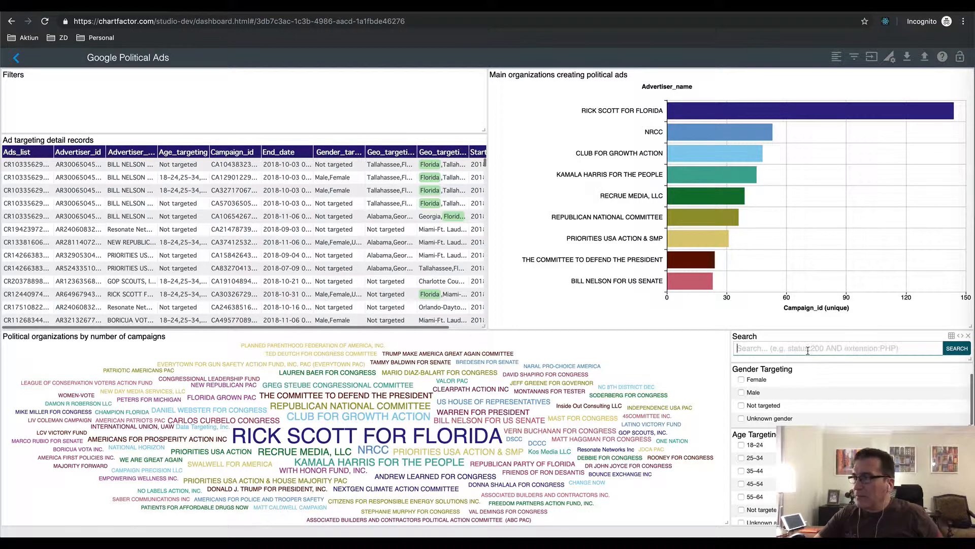
pyautogui.press('Return')
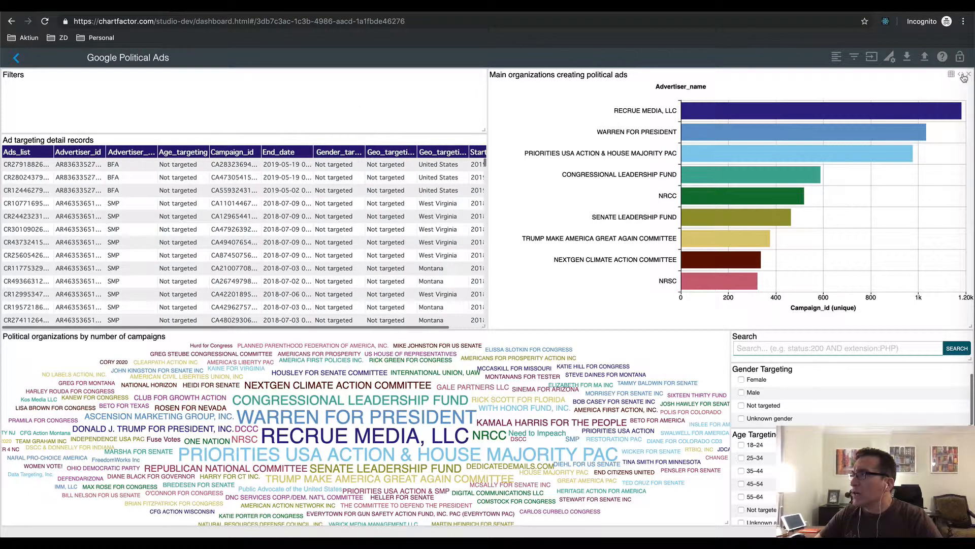
# Copy the full configuration code of the "Main organizations creating political ads" bar chart and close its editor.
pyautogui.click(960, 77)
pyautogui.click(130, 236)
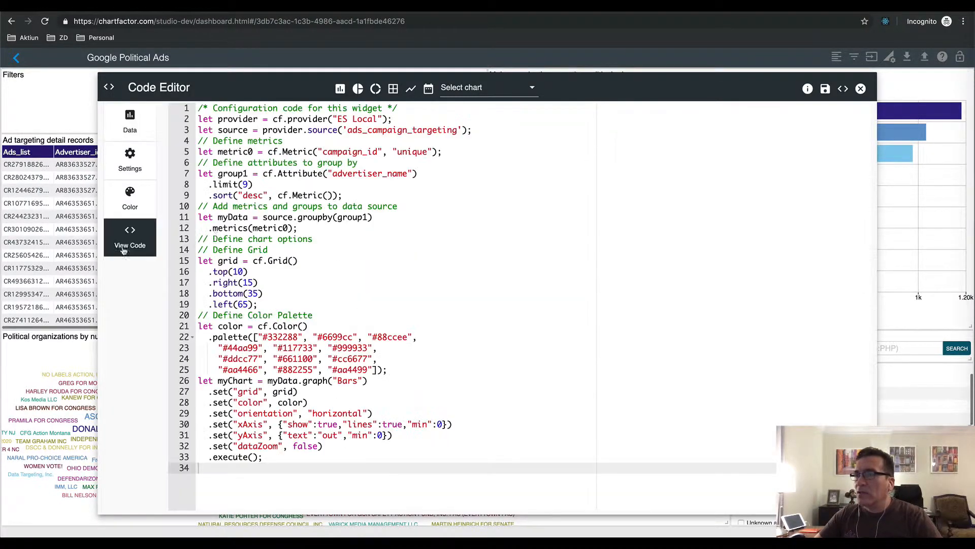
pyautogui.click(371, 240)
pyautogui.press('super+a')
pyautogui.press('super+c')
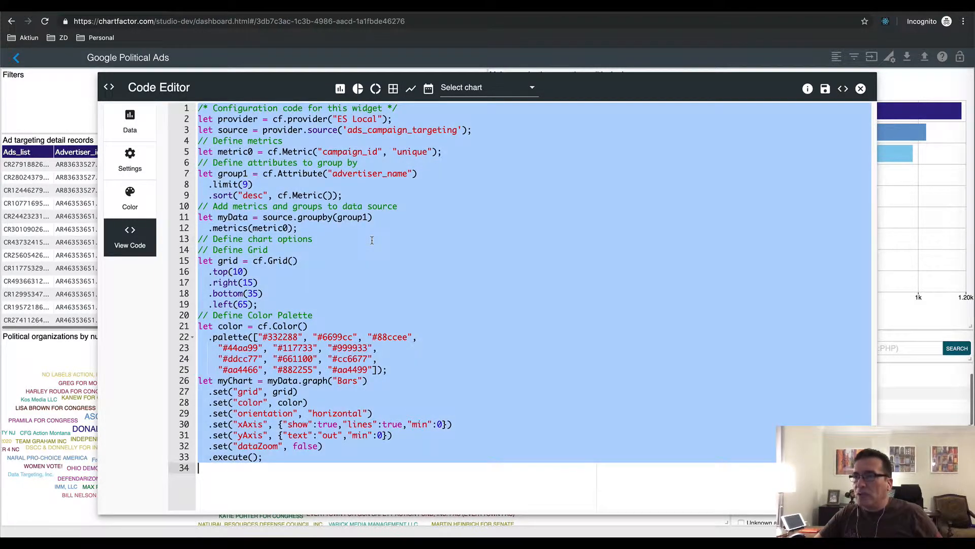
pyautogui.click(129, 126)
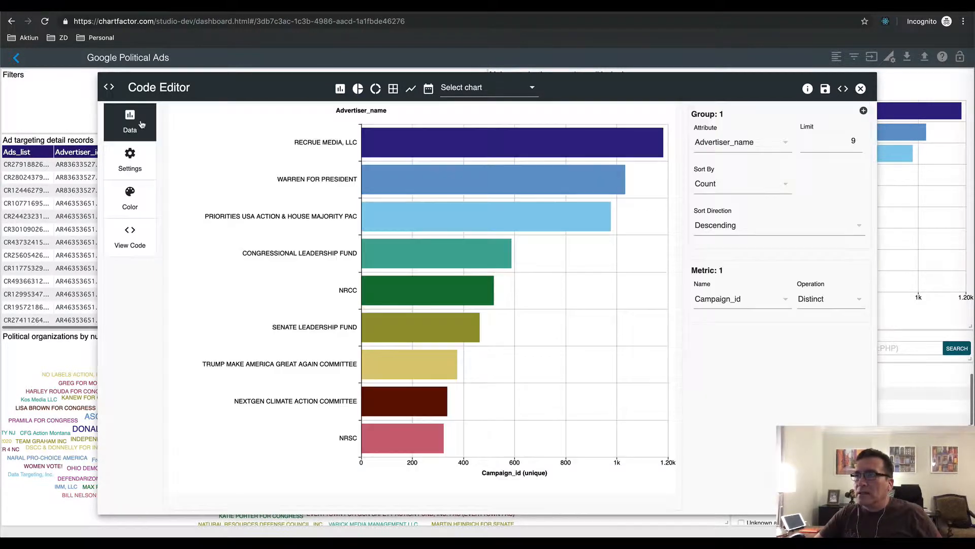
pyautogui.click(860, 89)
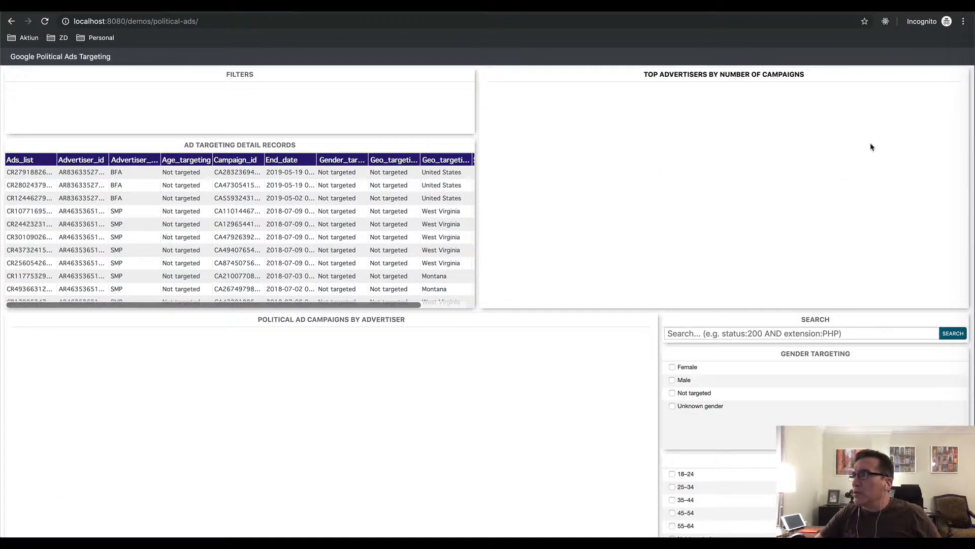
# Open the browser console on the localhost political-ads page and begin a function named bars.
pyautogui.press('super+alt+j')
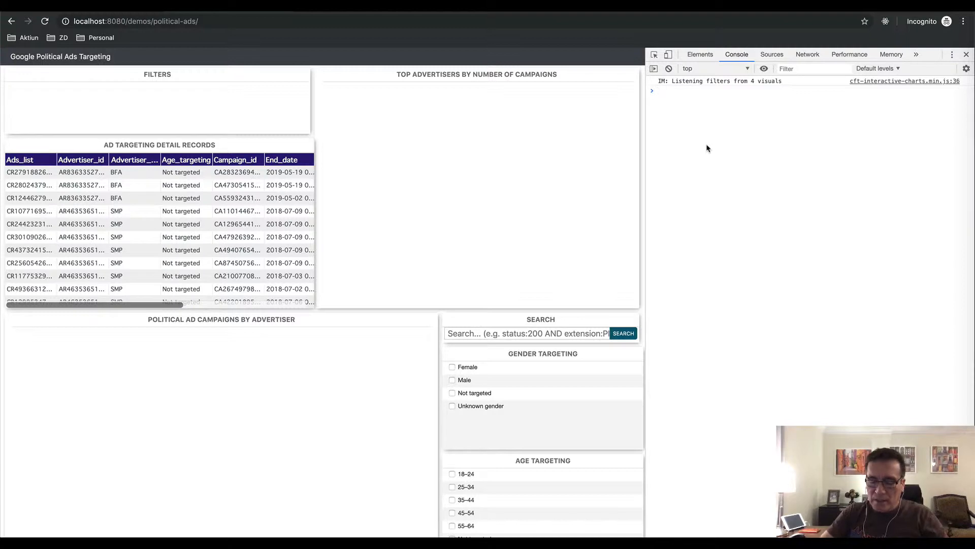
pyautogui.write('bars ')
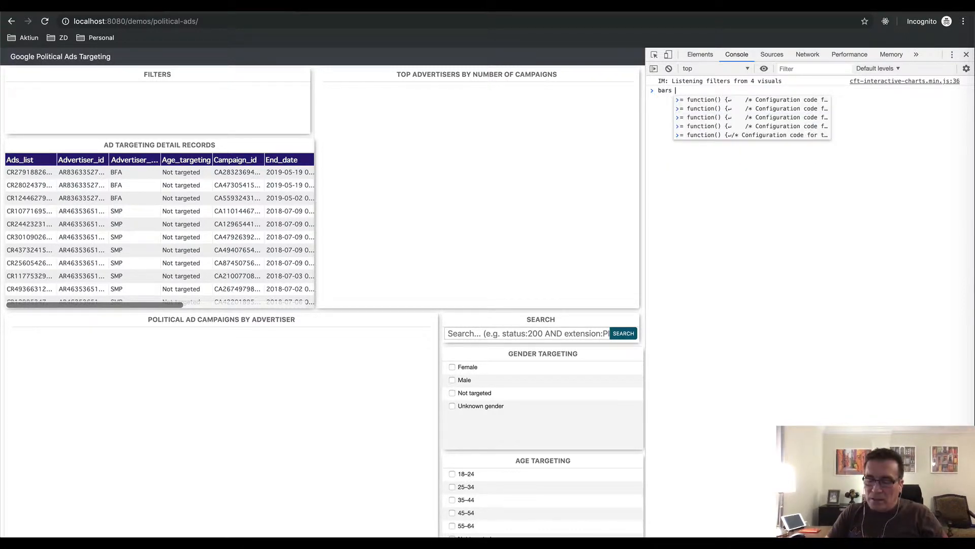
pyautogui.write('= function() ')
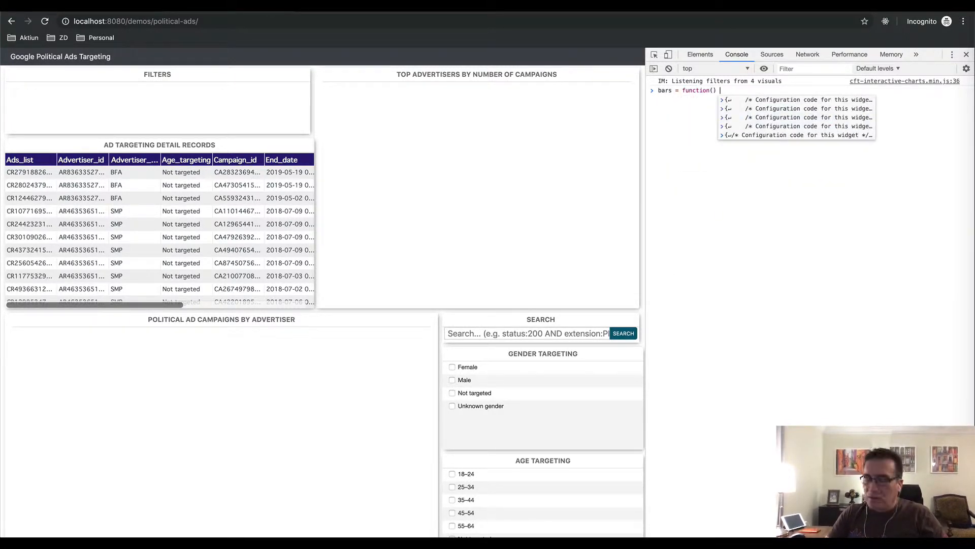
pyautogui.write('{')
pyautogui.press('Return')
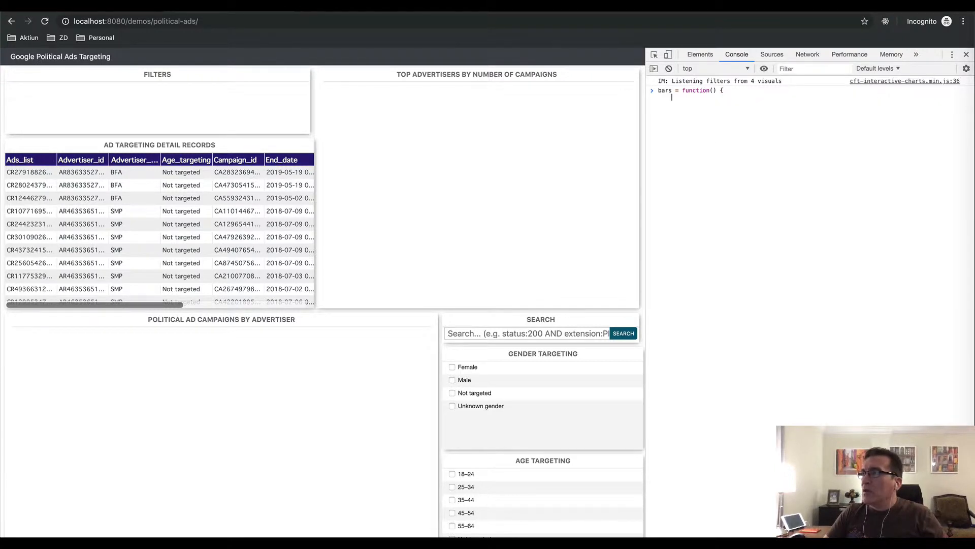
# Paste the copied chart code into the bars function and add .element('bars') before .execute().
pyautogui.press('super+v')
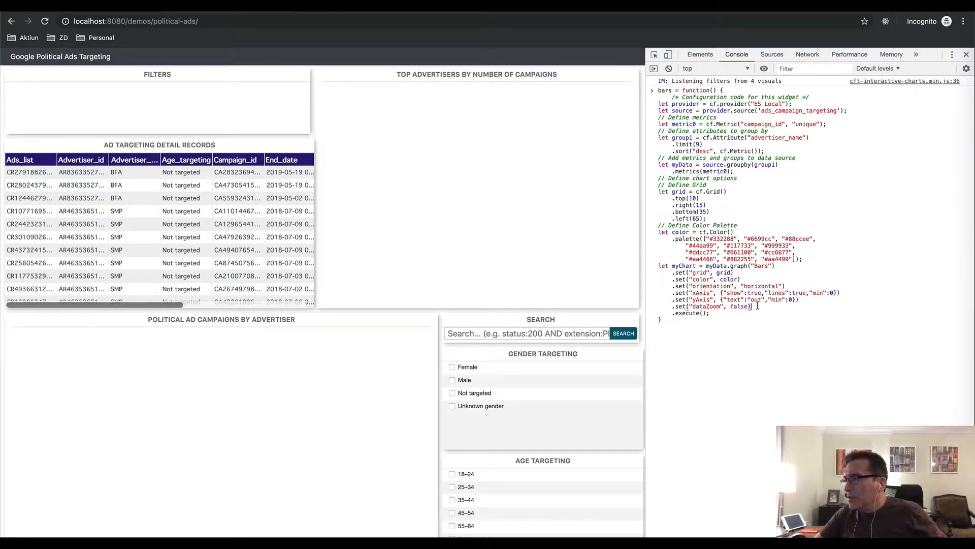
pyautogui.hotkey('shift', 'Return')
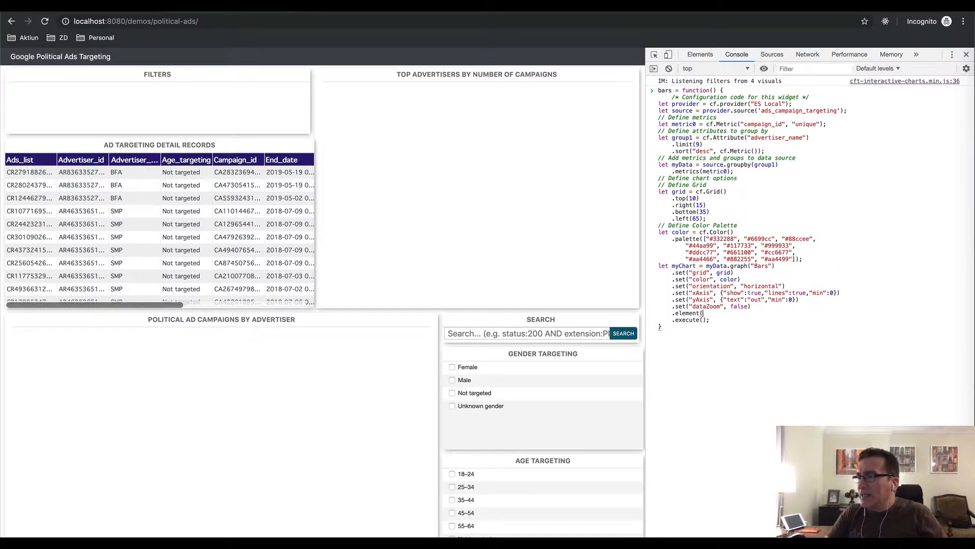
pyautogui.write("s')")
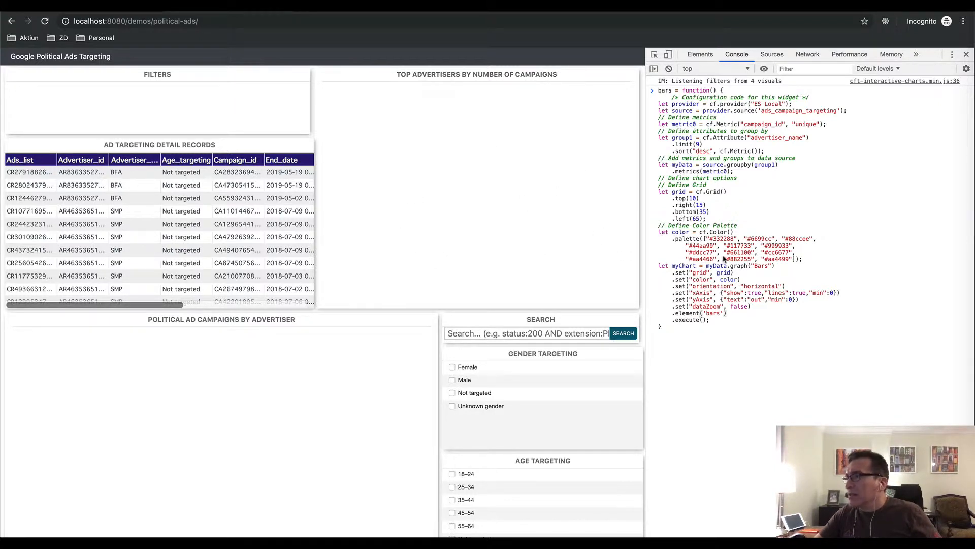
# Set the right, bottom and left margins in the bars function's grid definition to 5.
pyautogui.click(700, 205)
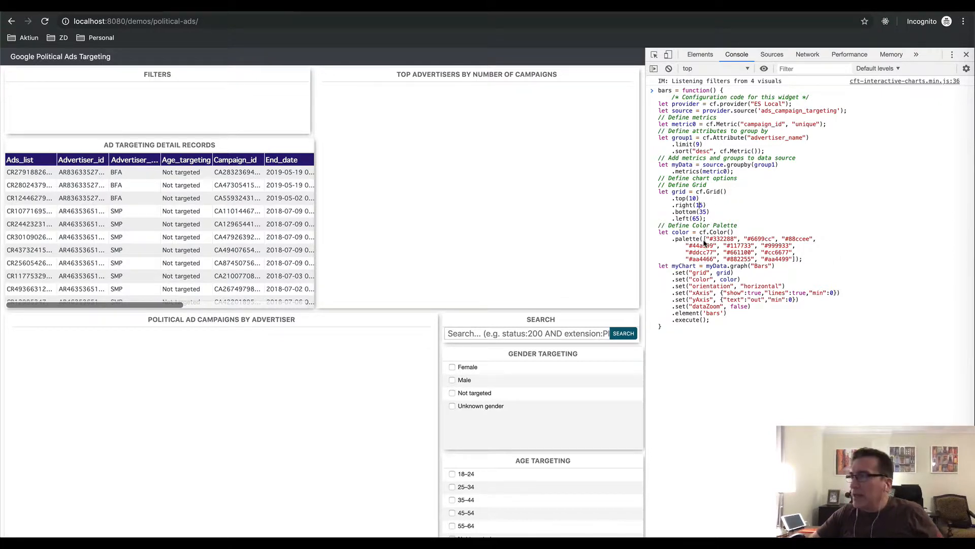
pyautogui.press('BackSpace')
pyautogui.press('Down')
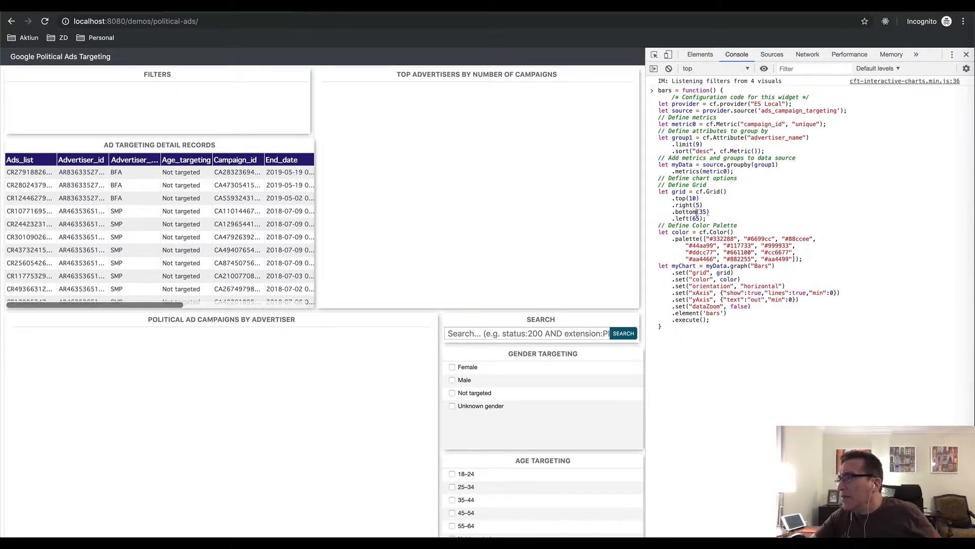
pyautogui.press('Right')
pyautogui.press('Right')
pyautogui.press('BackSpace')
pyautogui.press('Down')
pyautogui.press('Left')
pyautogui.press('BackSpace')
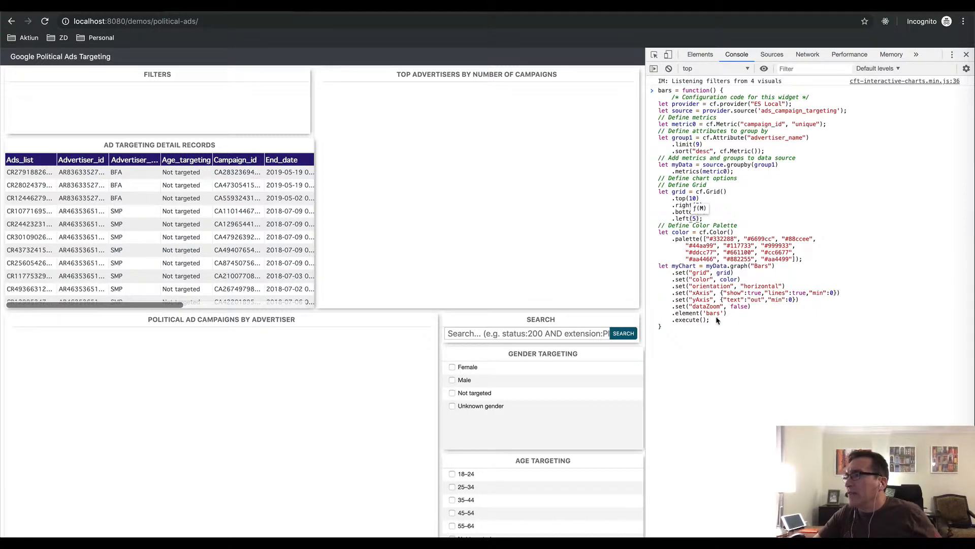
# Run the bars function definition in the console and call bars() to draw the bar chart on the page.
pyautogui.click(681, 338)
pyautogui.press('Return')
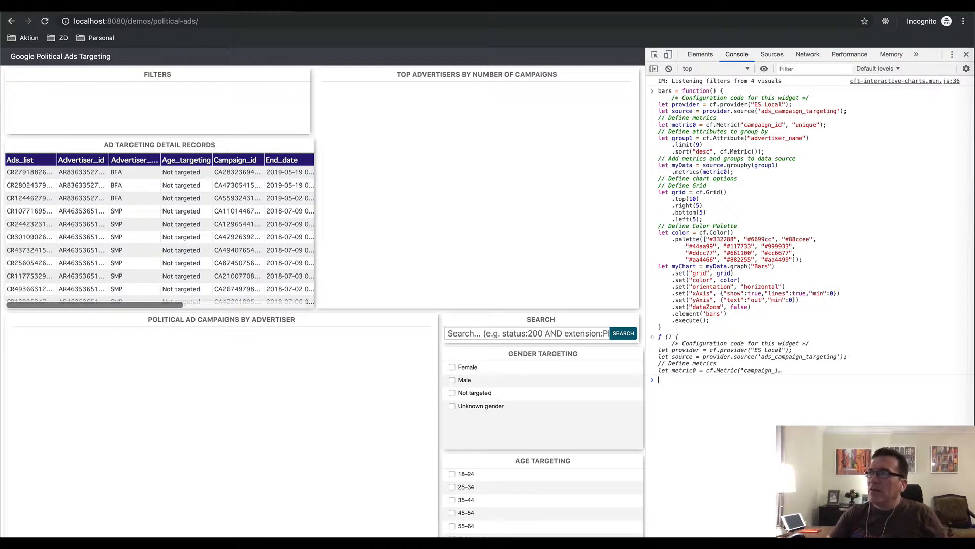
pyautogui.write('bars()')
pyautogui.press('Return')
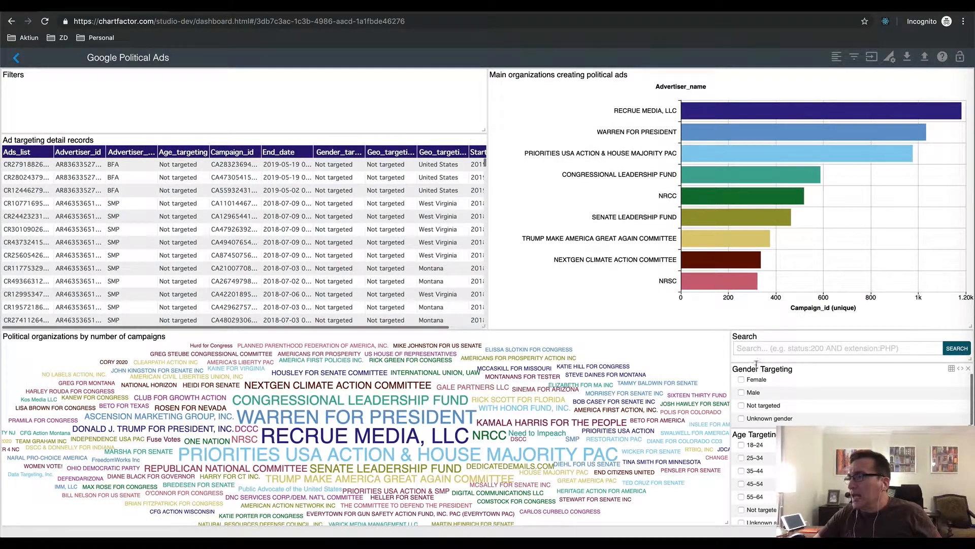
# In ChartFactor Studio, copy the full configuration code of the "Political organizations by number of campaigns" word cloud and close its editor.
pyautogui.click(717, 336)
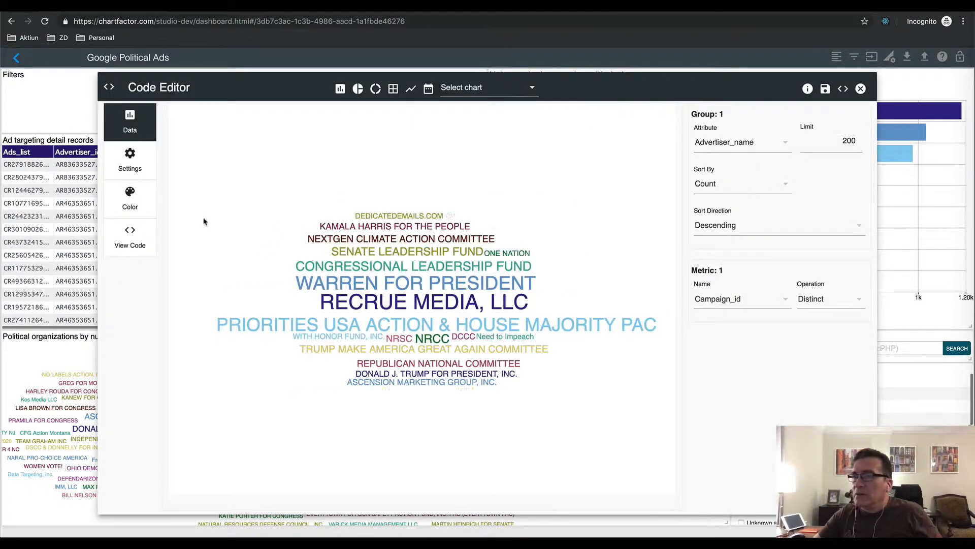
pyautogui.click(122, 245)
pyautogui.hotkey('ctrl', 'a')
pyautogui.hotkey('ctrl', 'c')
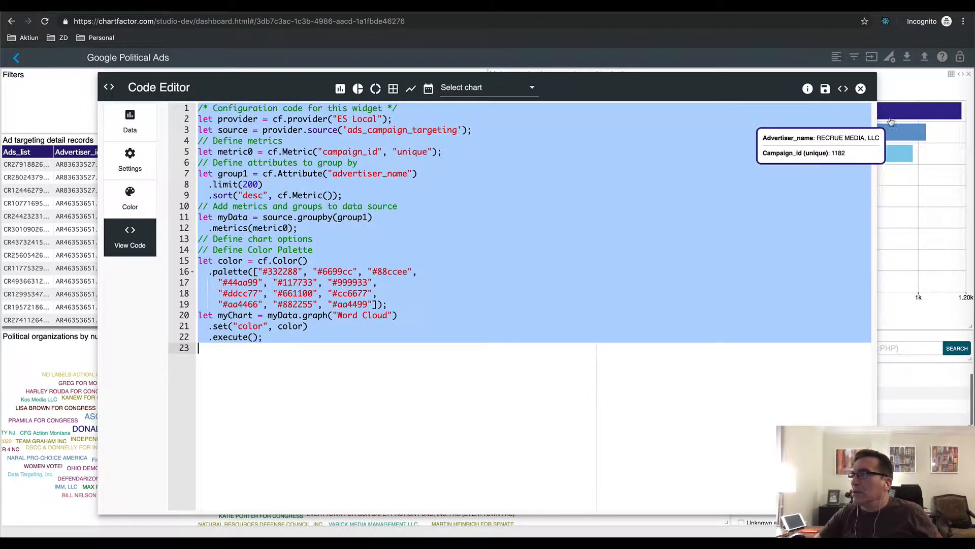
pyautogui.click(862, 90)
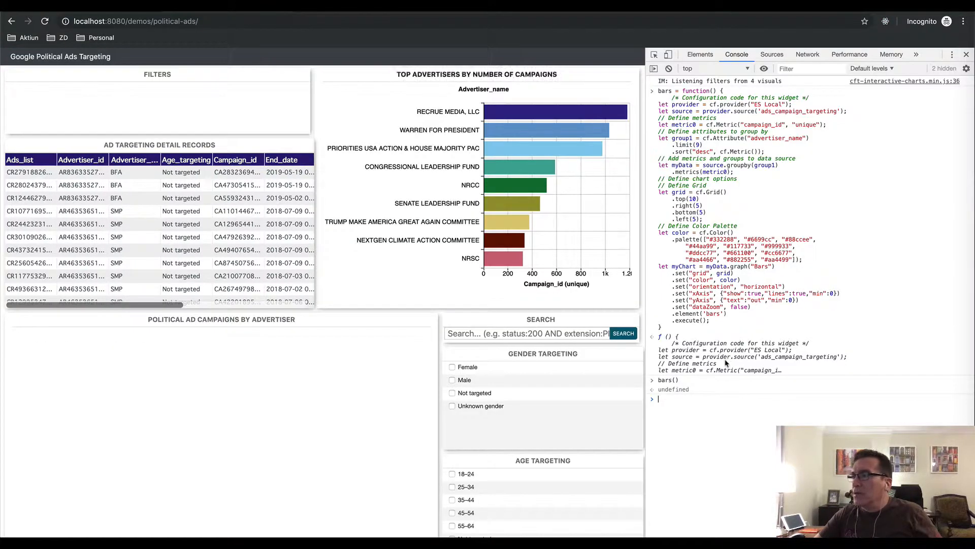
# In the localhost page's console, begin a function named wcloud and paste the copied word cloud code into it.
pyautogui.write('wcloud')
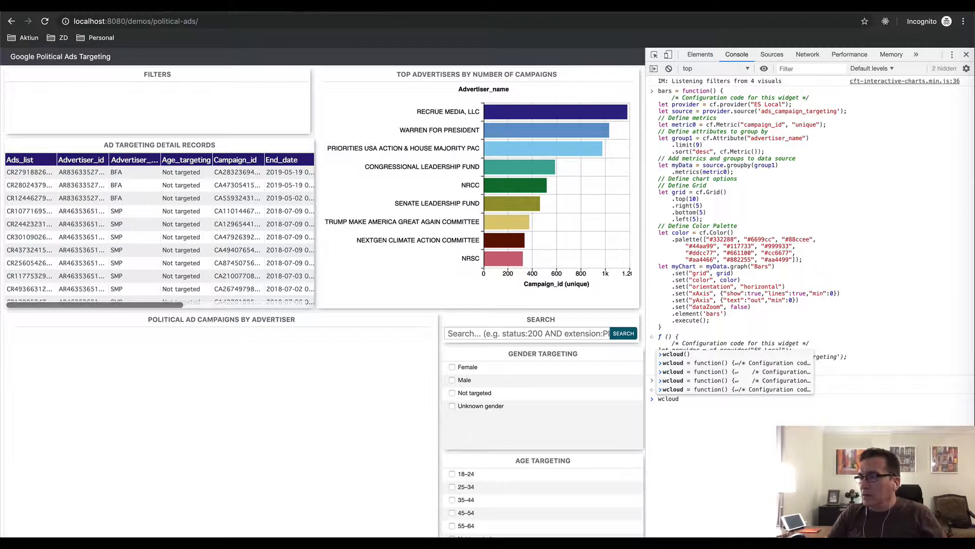
pyautogui.write(' = function')
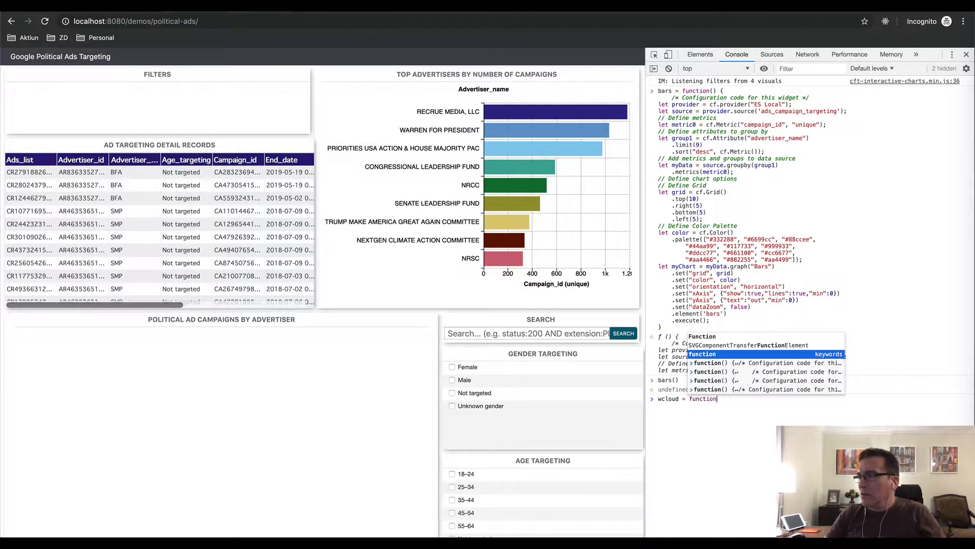
pyautogui.write('() {')
pyautogui.press('Return')
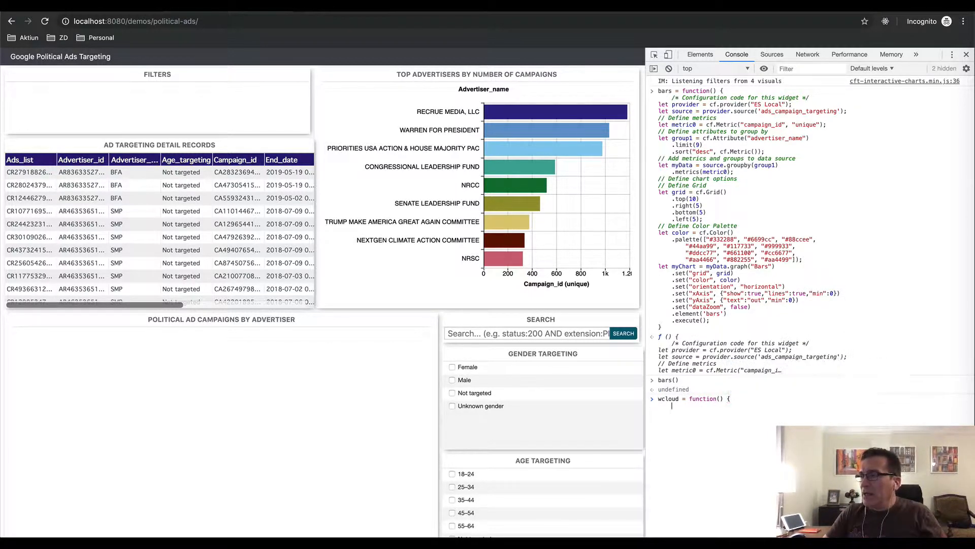
pyautogui.hotkey('ctrl', 'v')
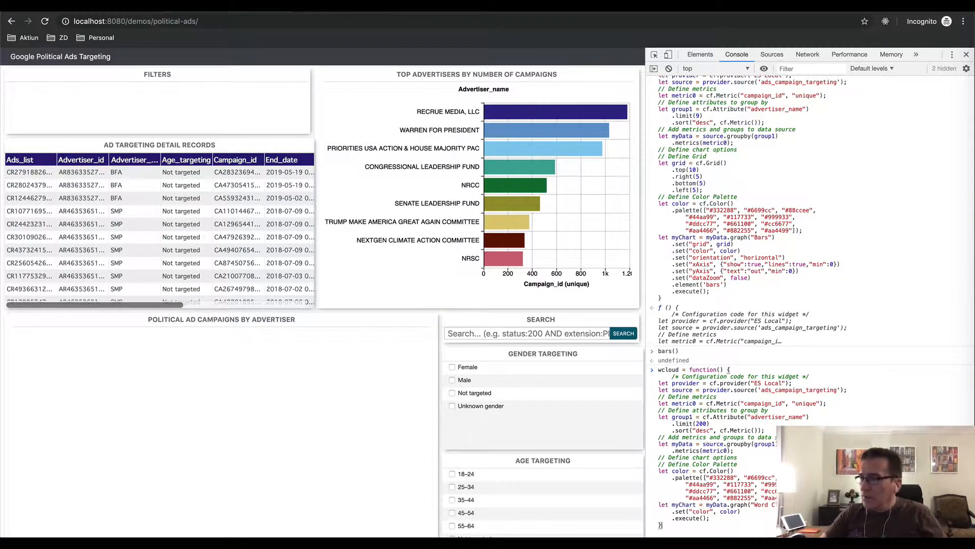
# Add .element('word-cloud') before .execute() in the wcloud function and run the definition.
pyautogui.click(759, 511)
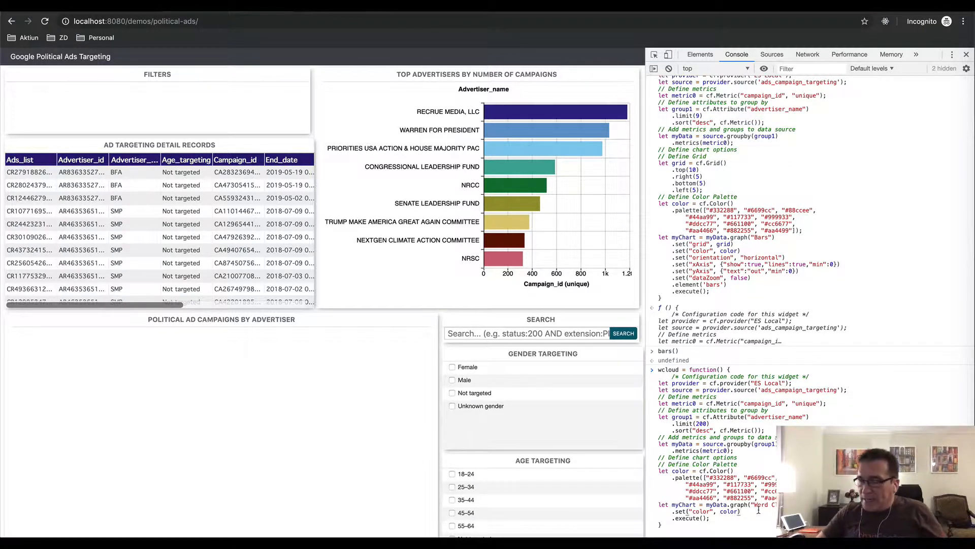
pyautogui.hotkey('shift', 'Return')
pyautogui.write(".element('")
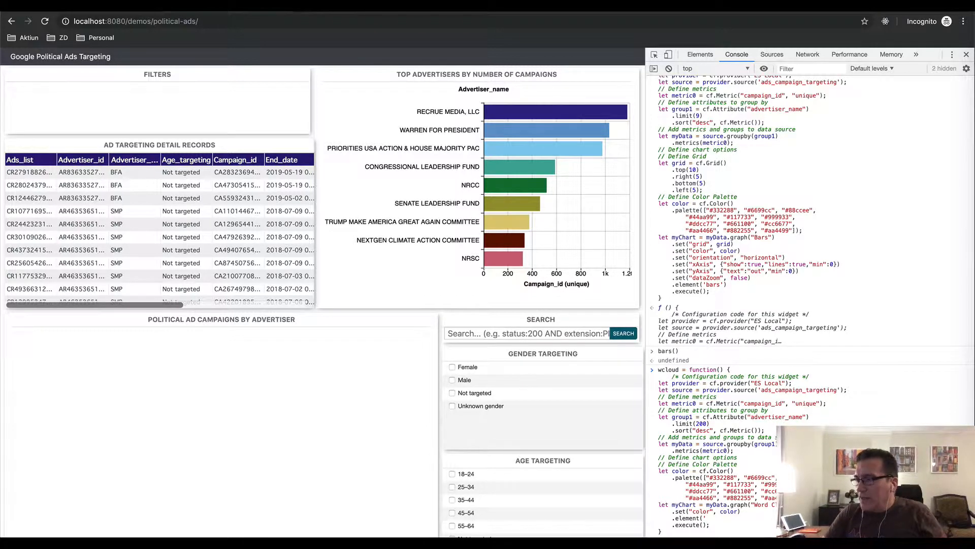
pyautogui.write("word-cloud'")
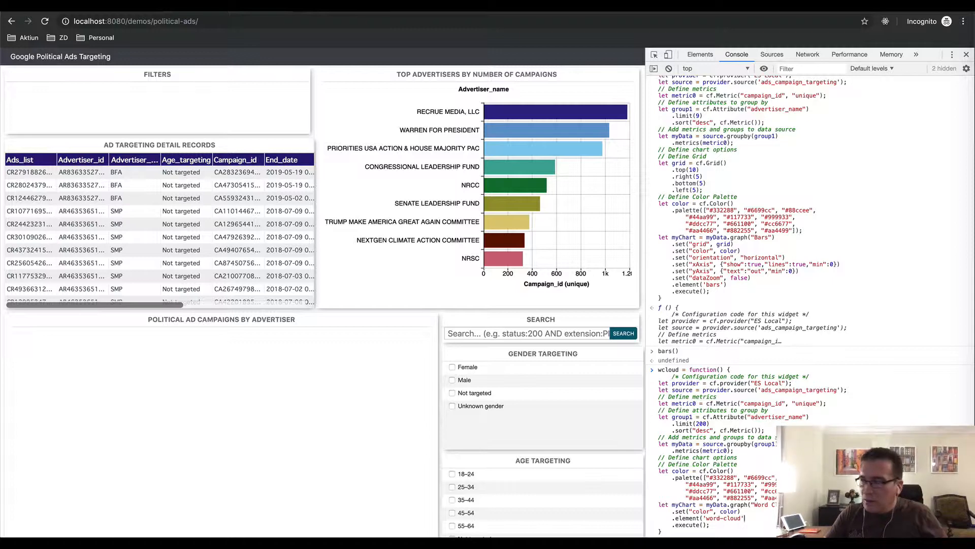
pyautogui.write(')')
pyautogui.press('Return')
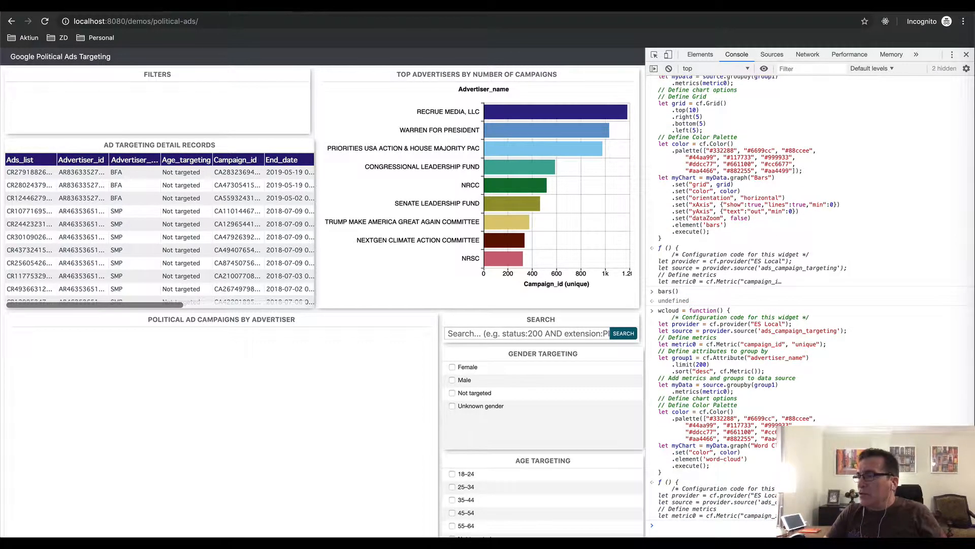
# Call wcloud() in the console to draw the word cloud on the page.
pyautogui.write('w')
pyautogui.press('Tab')
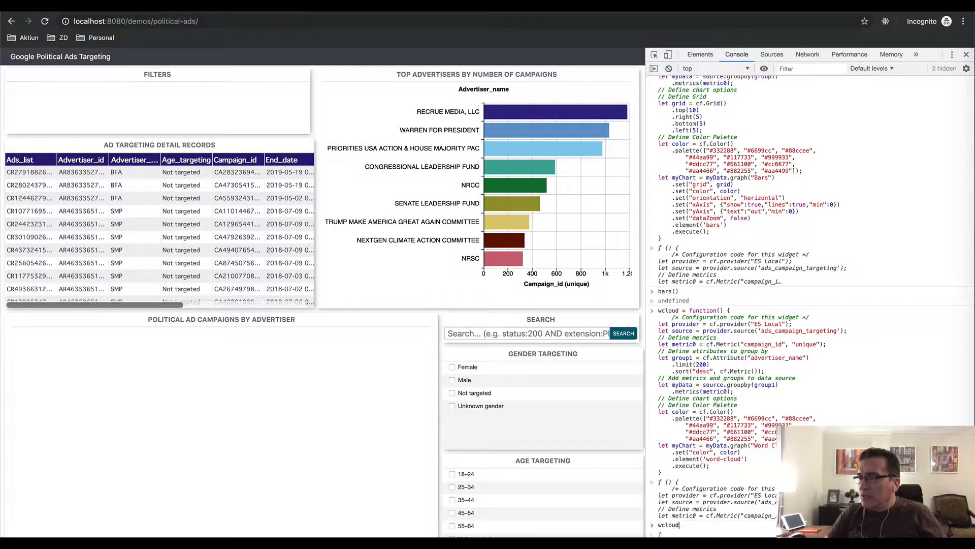
pyautogui.write('()')
pyautogui.press('Return')
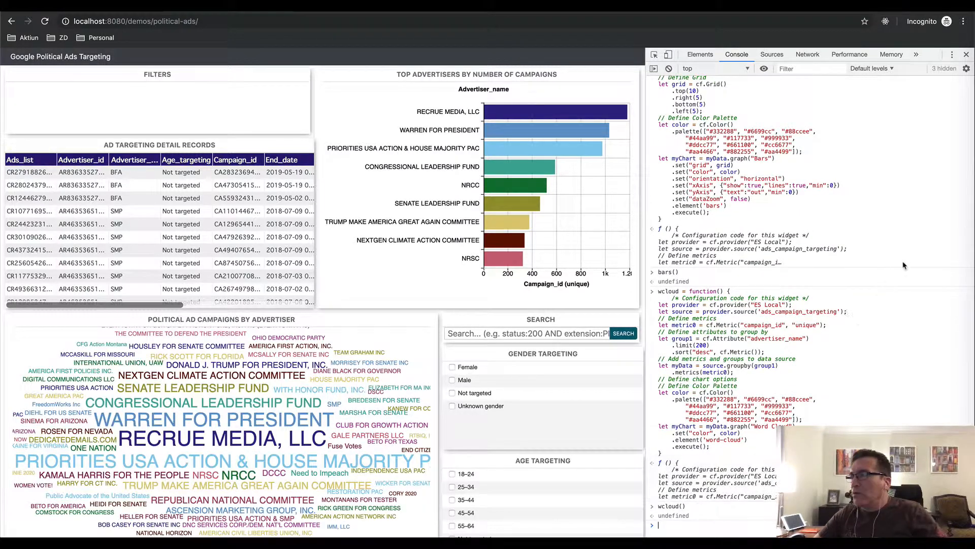
# Close the developer tools and filter the page by Female gender targeting and 35–44 age targeting.
pyautogui.press('super+alt+i')
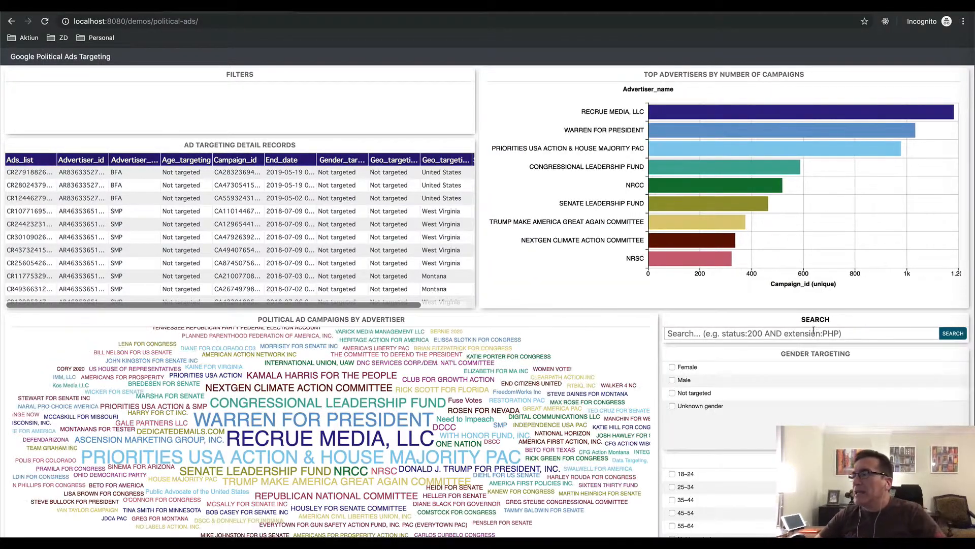
pyautogui.click(672, 366)
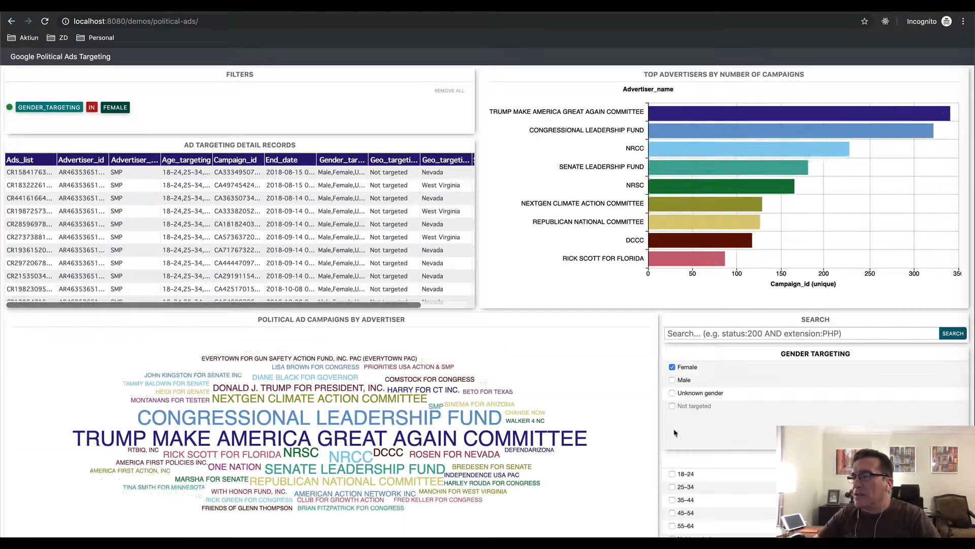
pyautogui.click(672, 500)
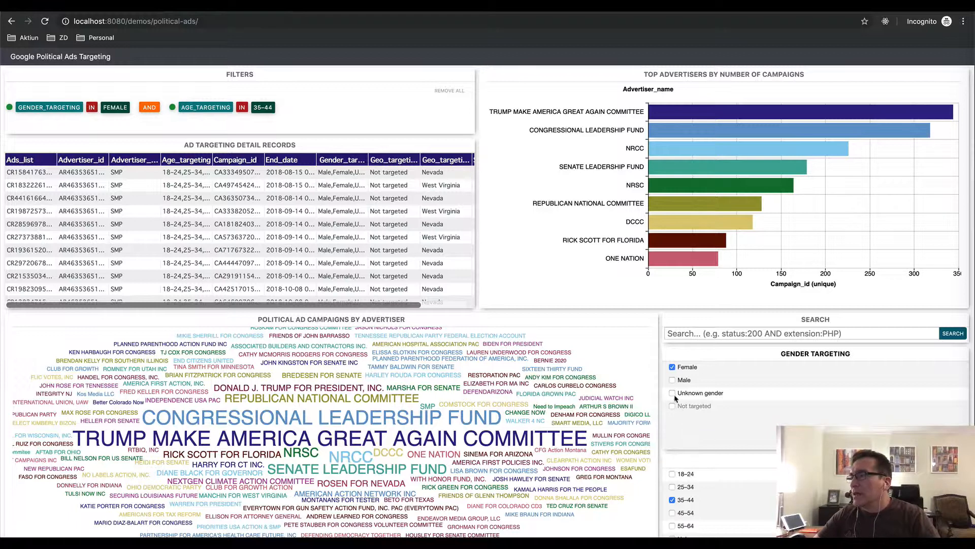
# Search the dashboard for geo_targeting_included:'new york'.
pyautogui.click(693, 335)
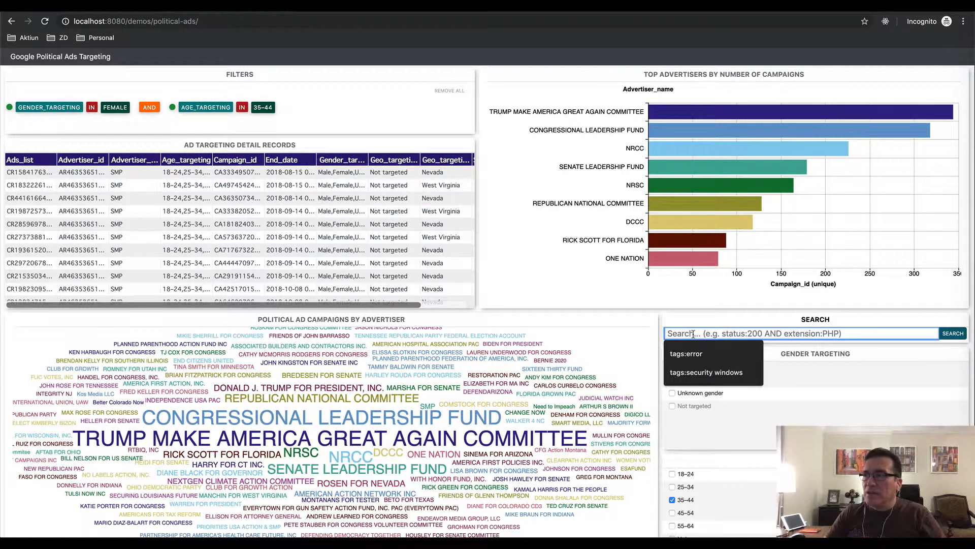
pyautogui.write('geo_targ')
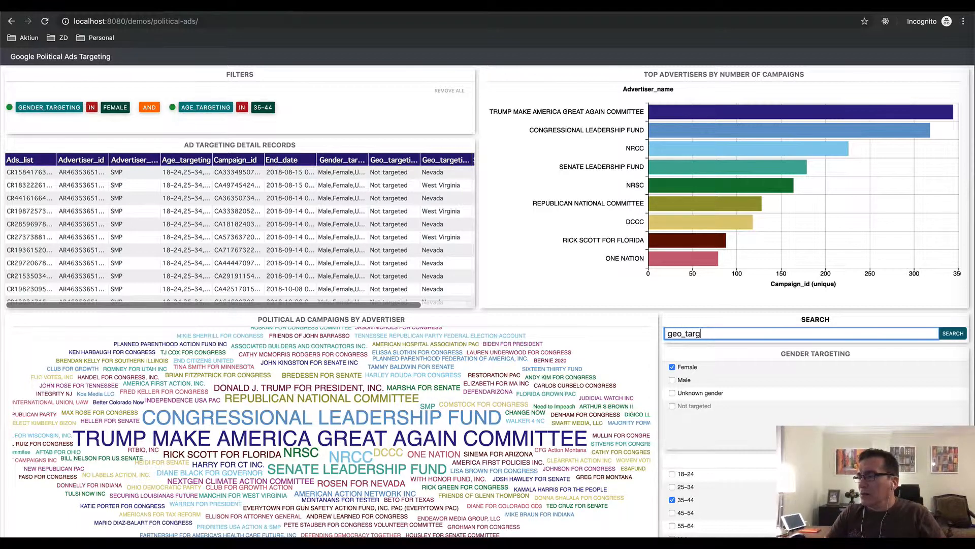
pyautogui.write('eting_')
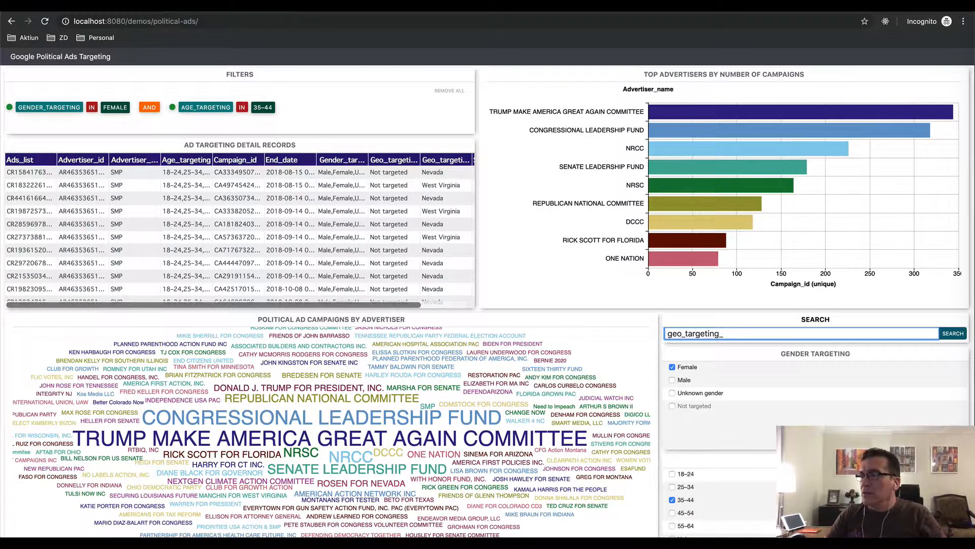
pyautogui.write('included')
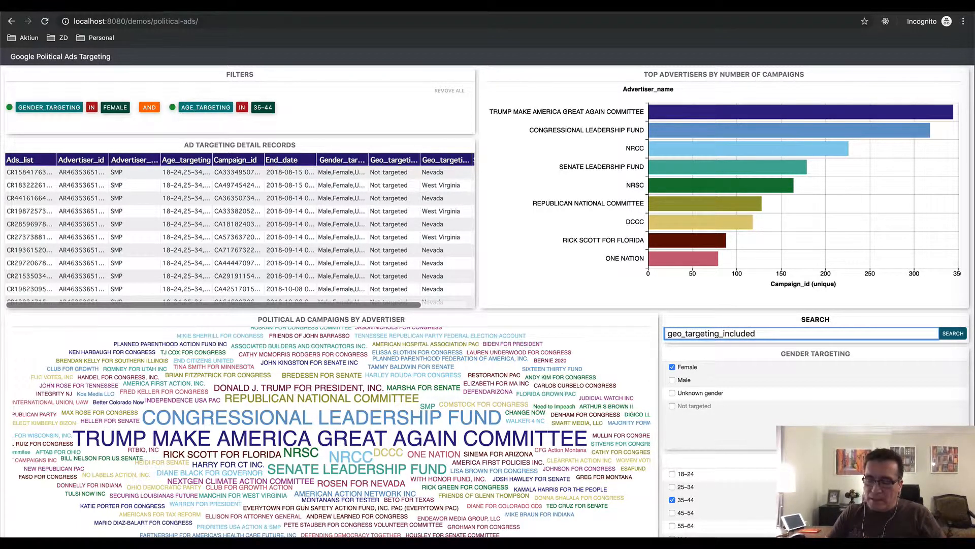
pyautogui.write(":'new york'")
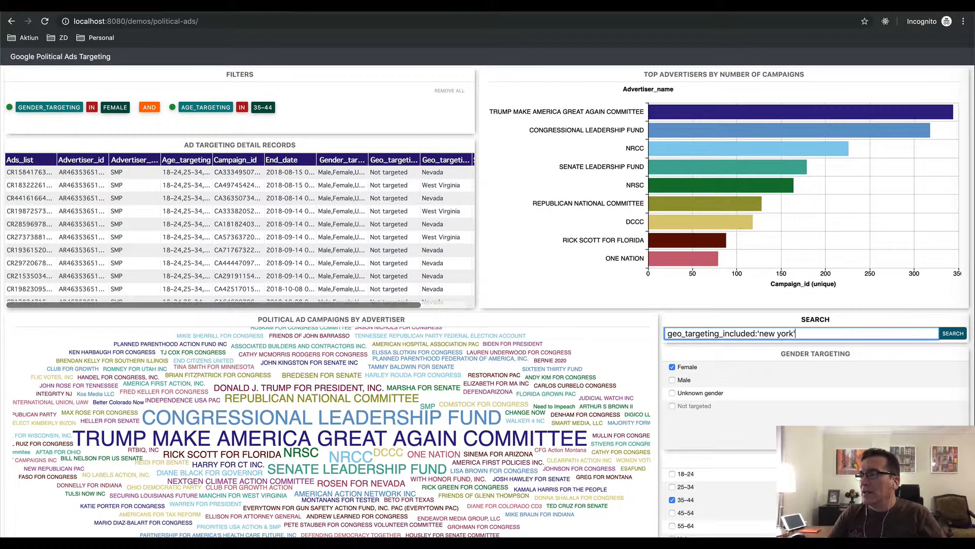
pyautogui.press('Return')
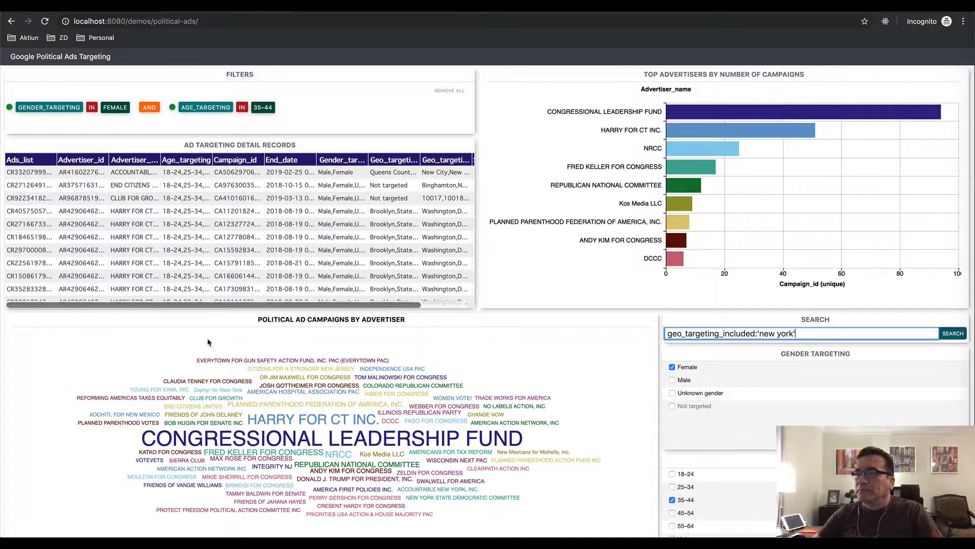